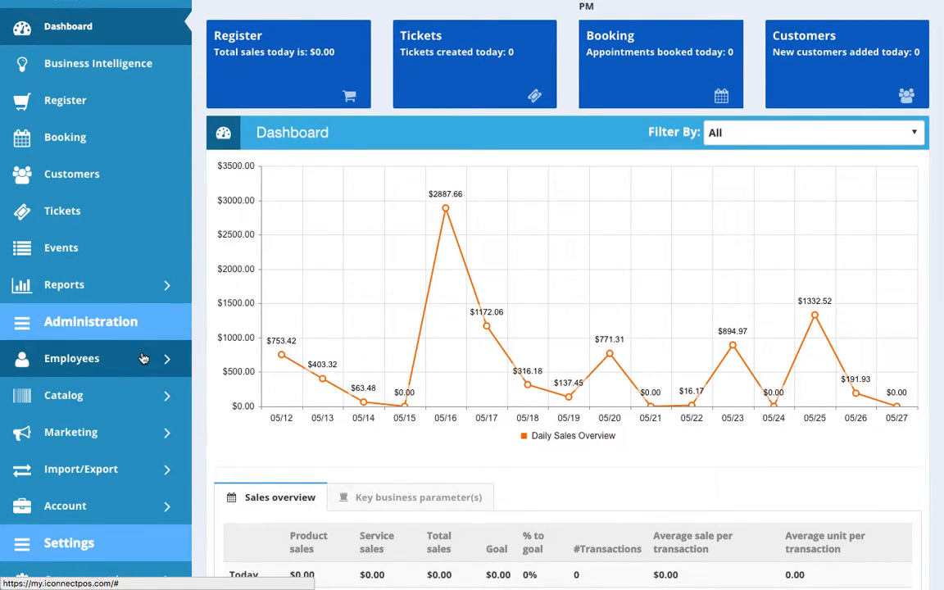
Step: Open the access permissions page from the employee administration section
left_click(154, 368)
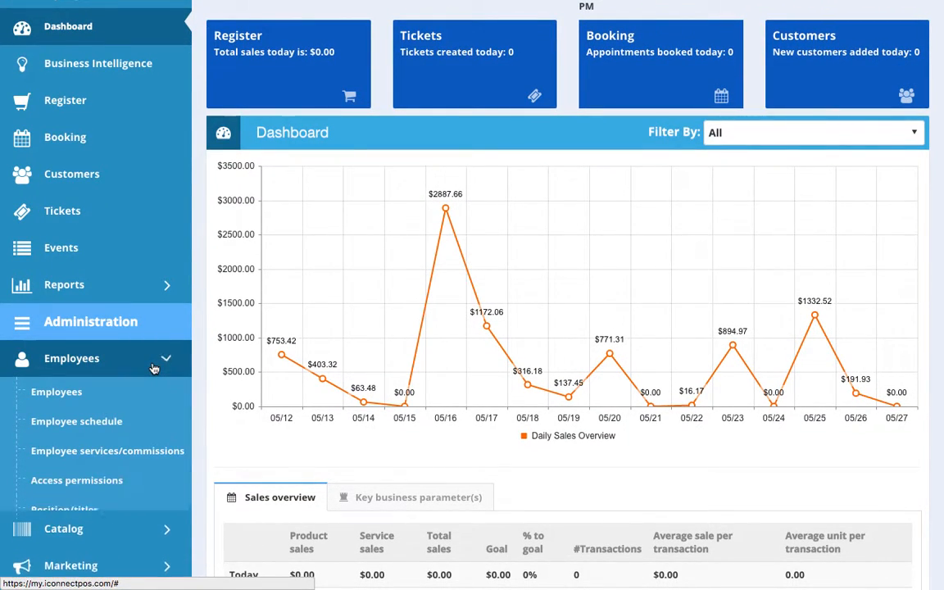
scroll(153, 368, "down", 3)
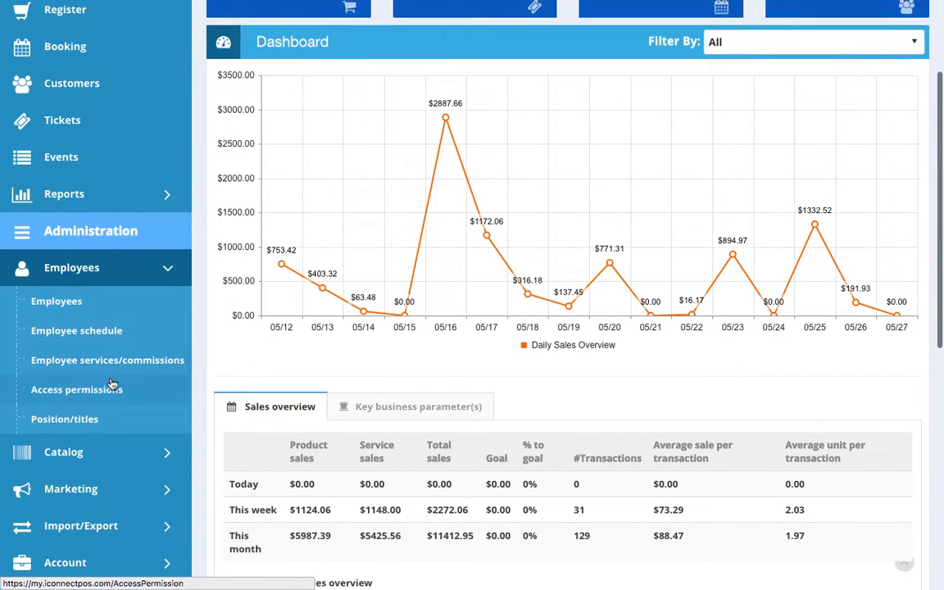
left_click(111, 388)
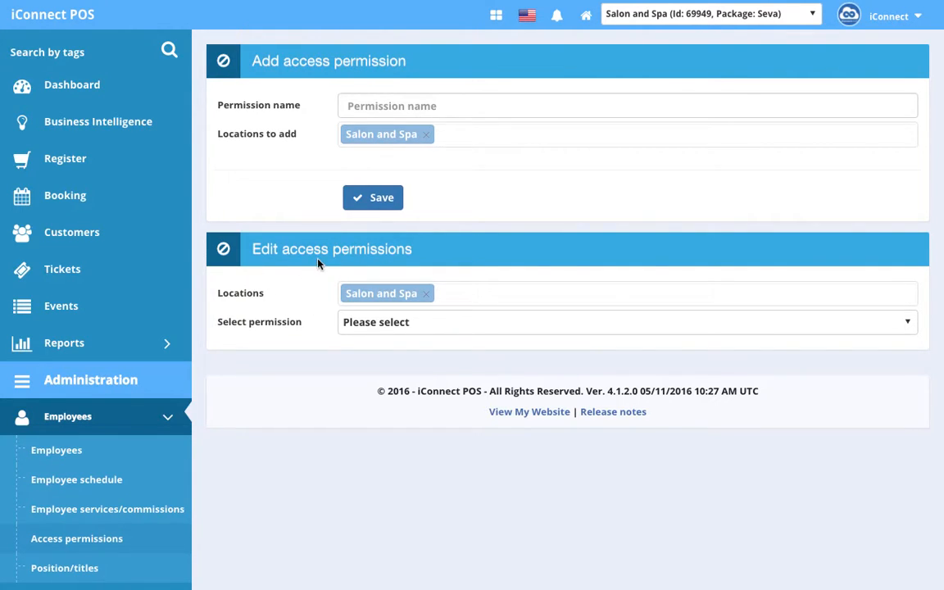
Step: Load the Cashier permission for editing at the Salon and Spa location
scroll(318, 262, "down", 2)
scroll(461, 265, "up", 1)
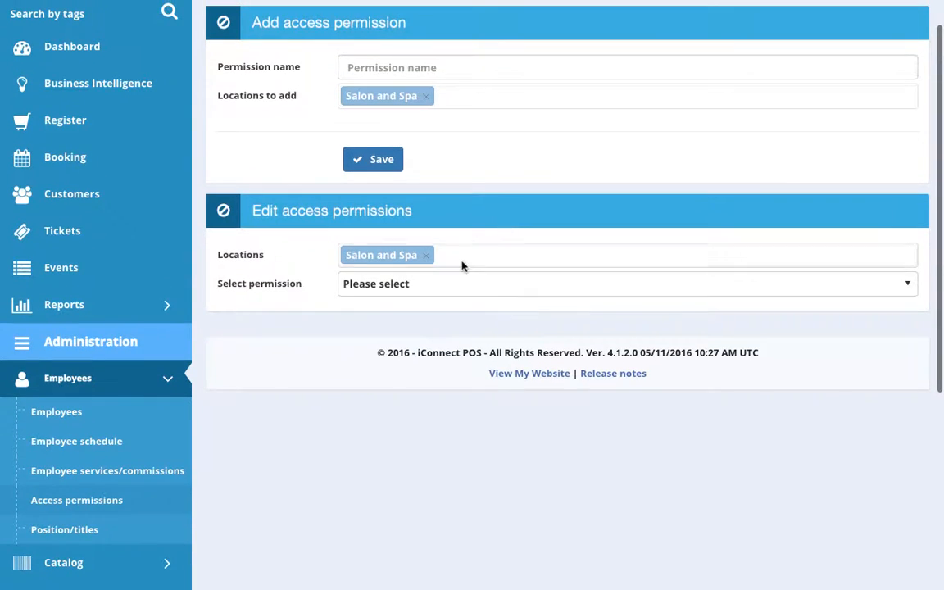
scroll(484, 255, "up", 1)
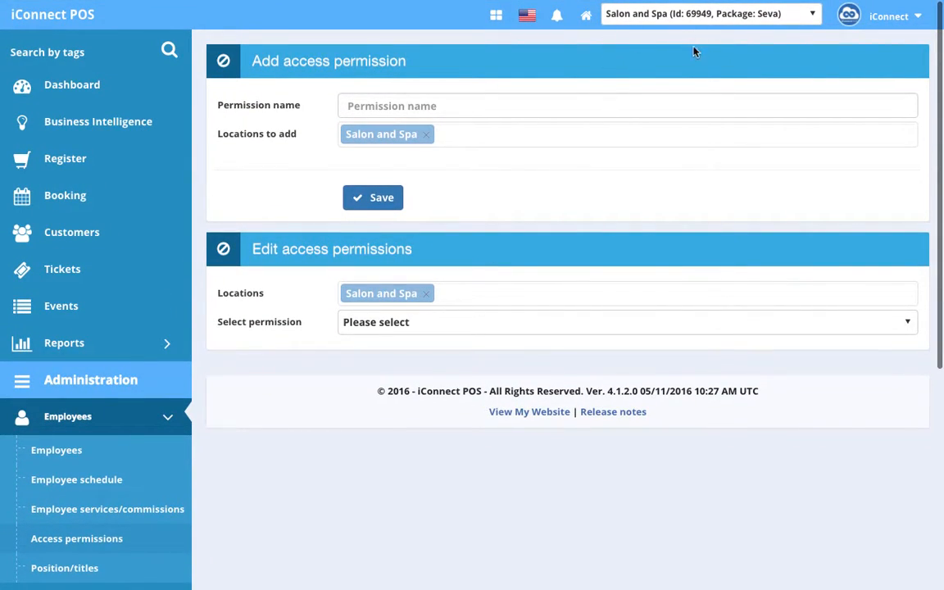
scroll(685, 115, "down", 2)
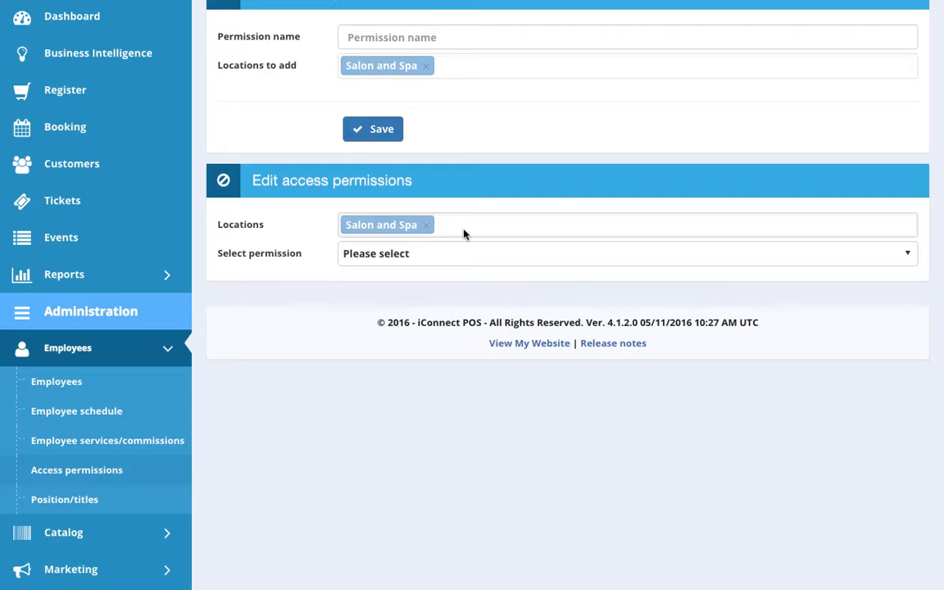
left_click(504, 255)
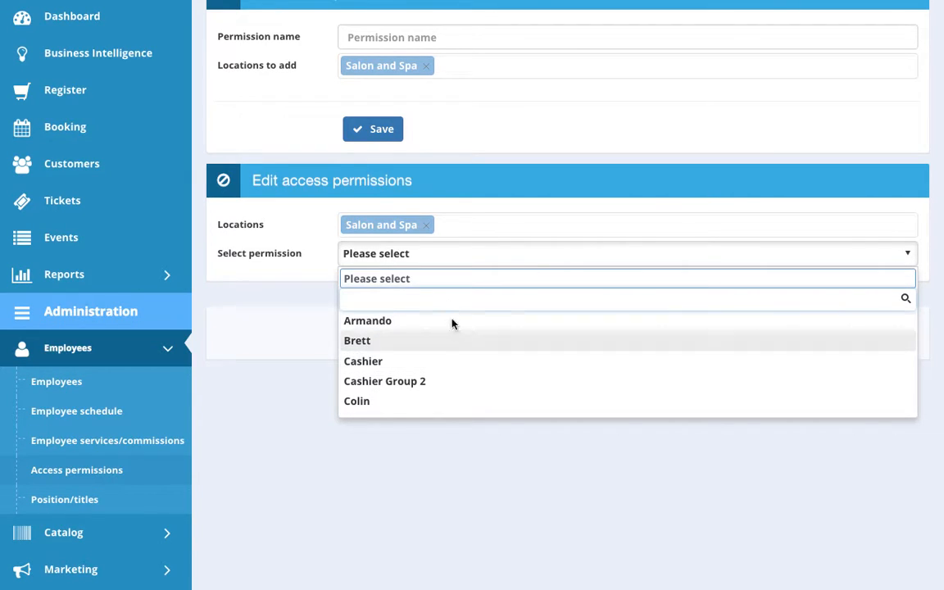
scroll(456, 332, "down", 3)
scroll(455, 333, "down", 8)
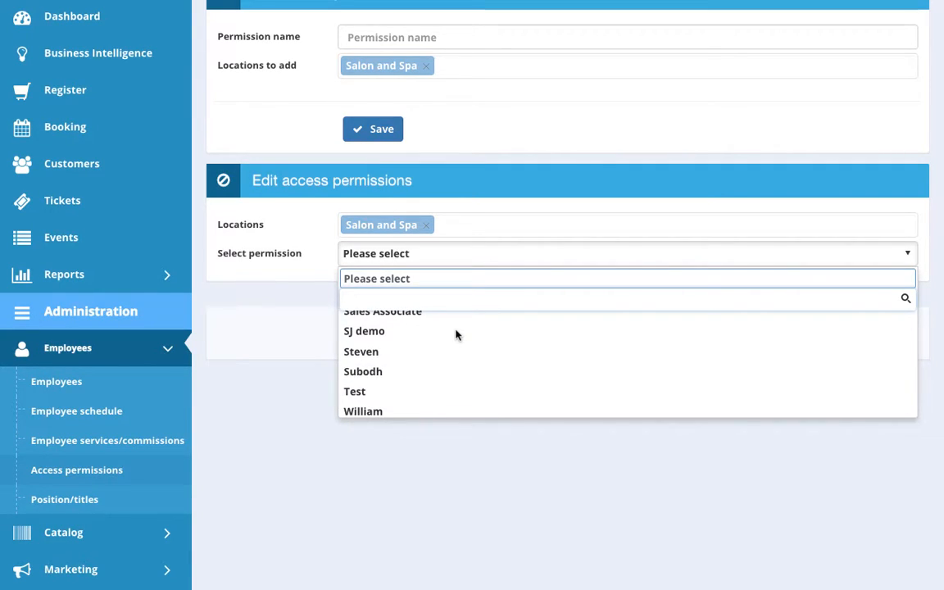
scroll(456, 332, "up", 2)
scroll(456, 333, "up", 5)
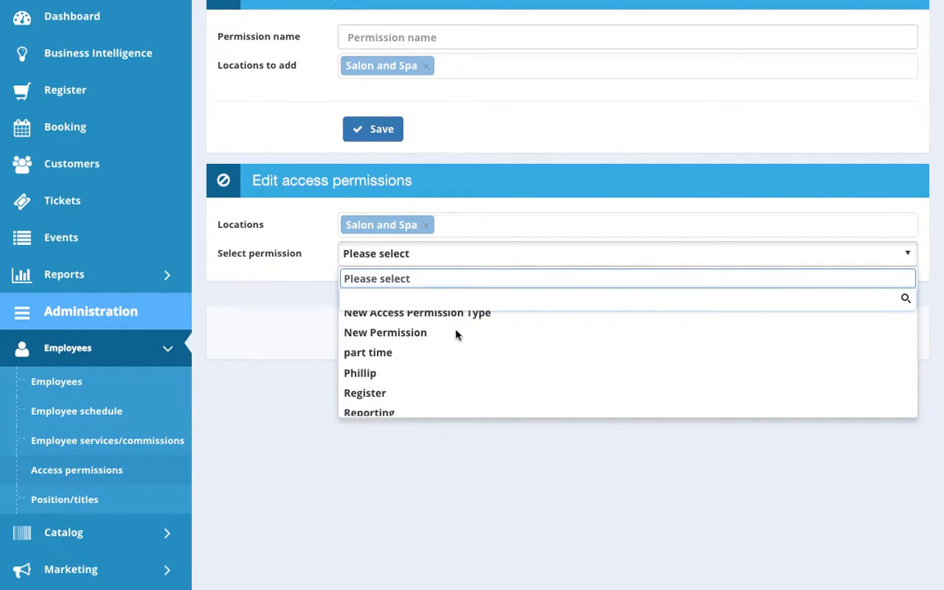
scroll(382, 334, "up", 3)
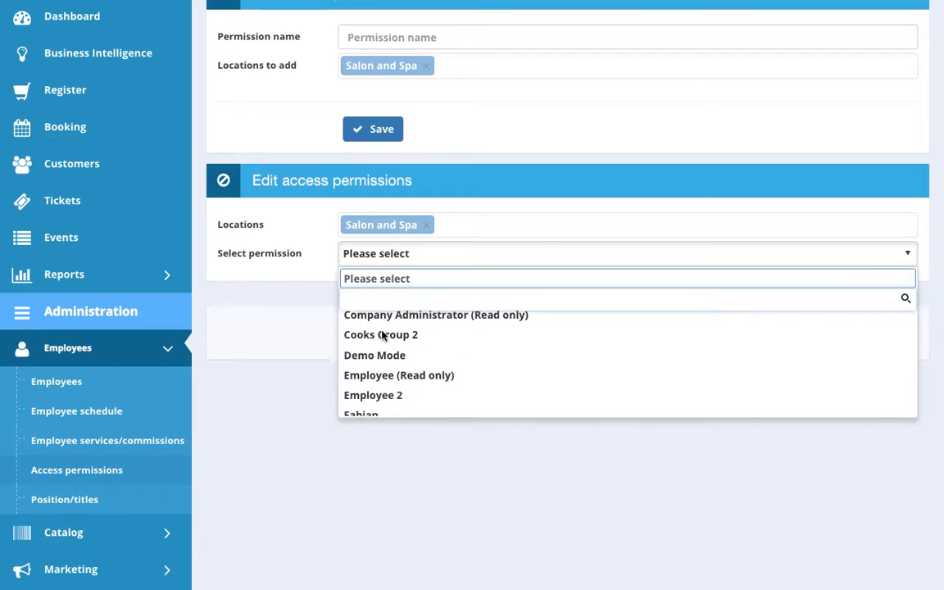
scroll(382, 335, "up", 2)
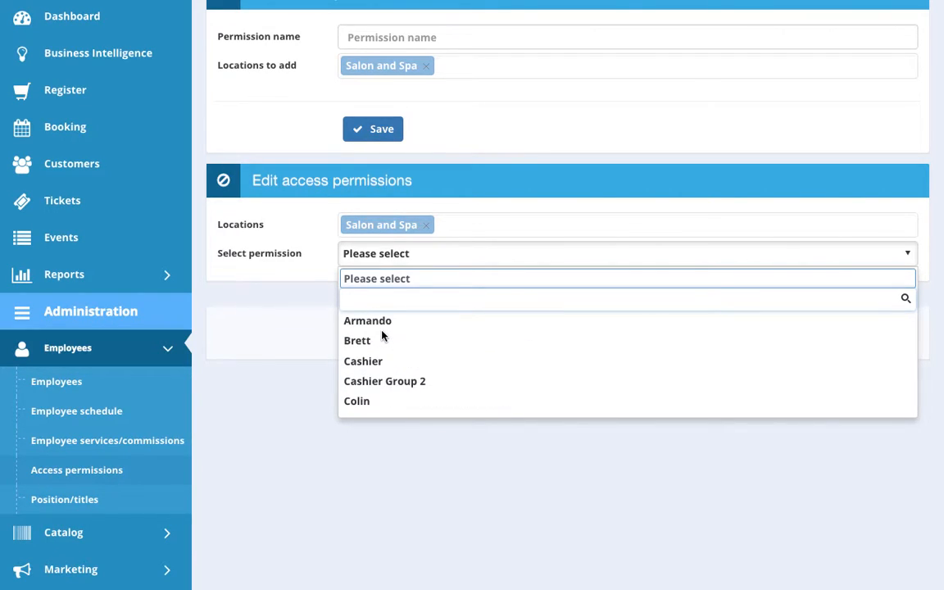
left_click(409, 366)
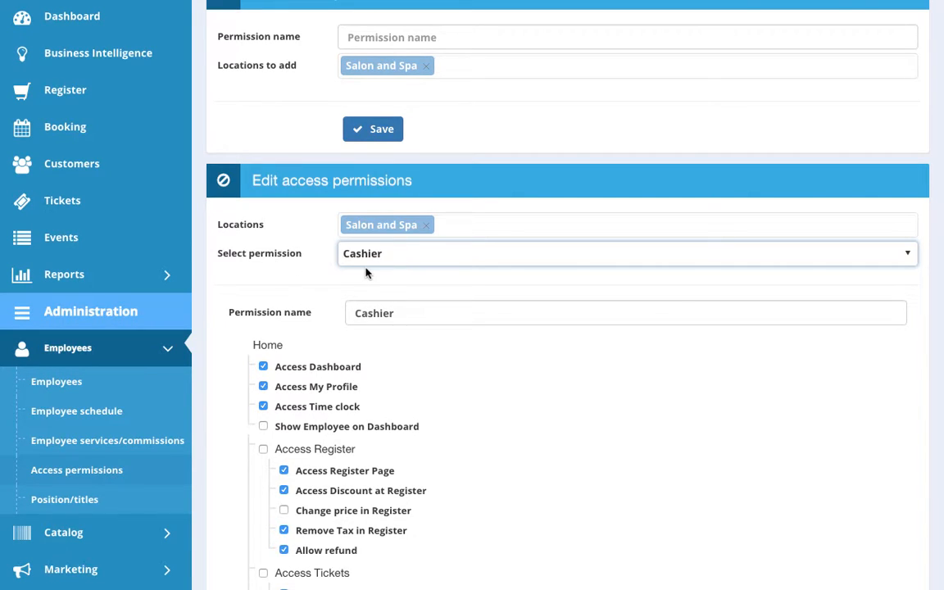
Step: Examine the Cashier permission's options across the Home, Administration and Settings sections
scroll(387, 265, "down", 2)
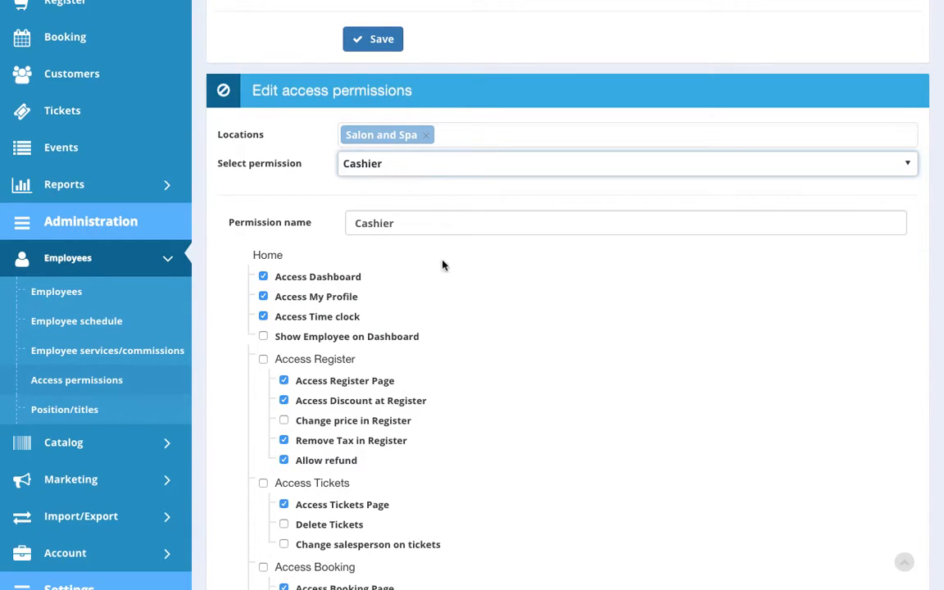
scroll(407, 223, "down", 1)
scroll(407, 223, "down", 10)
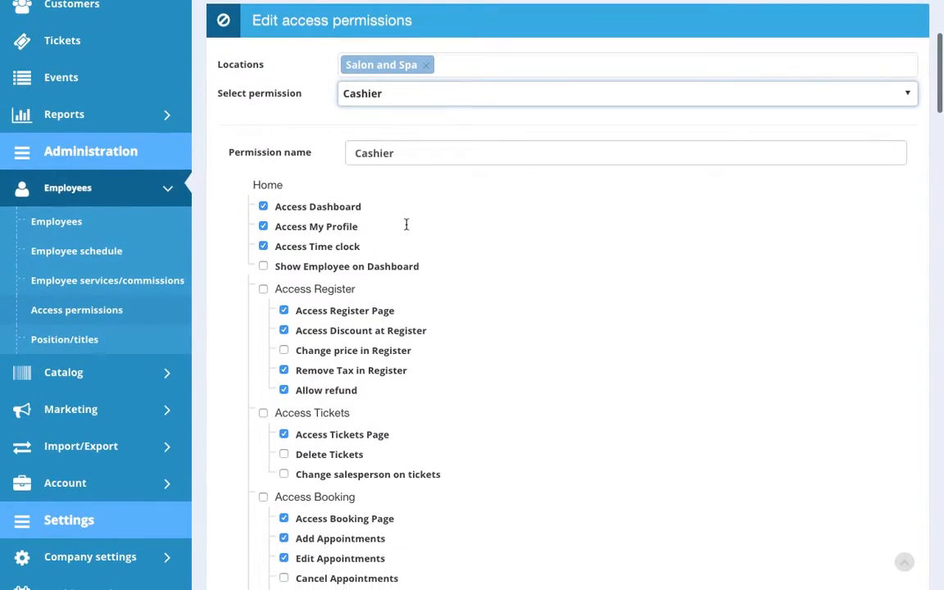
scroll(406, 223, "down", 14)
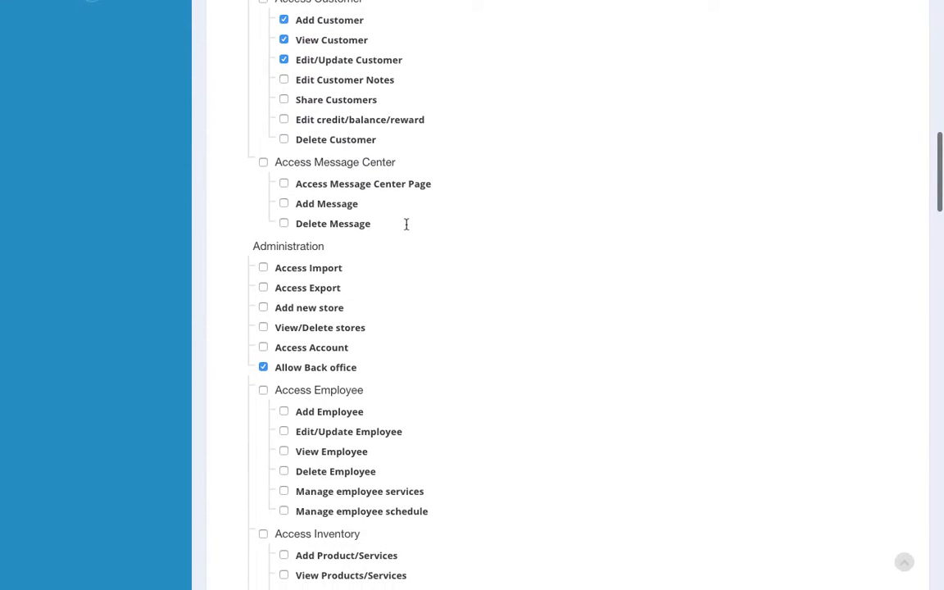
scroll(406, 223, "down", 7)
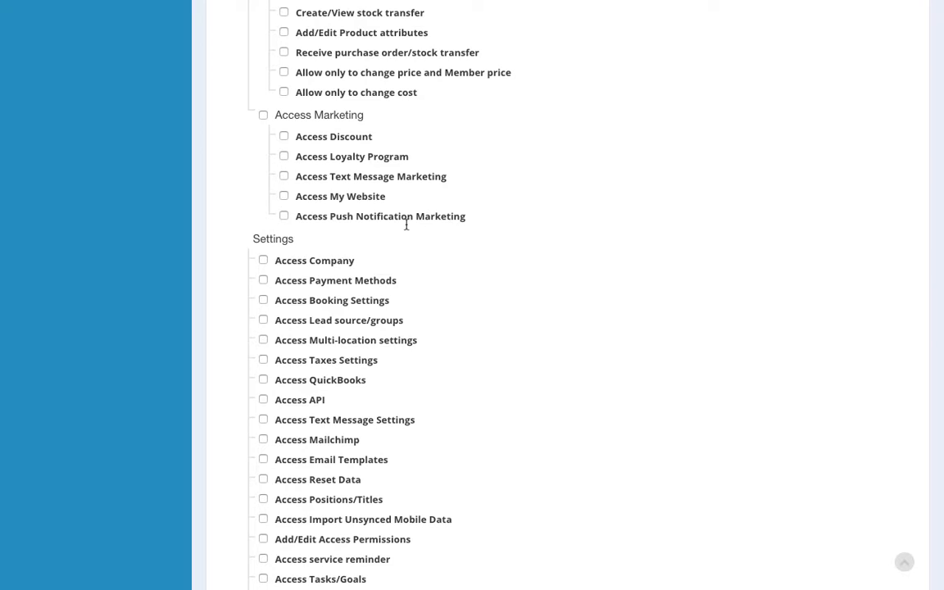
scroll(407, 223, "down", 2)
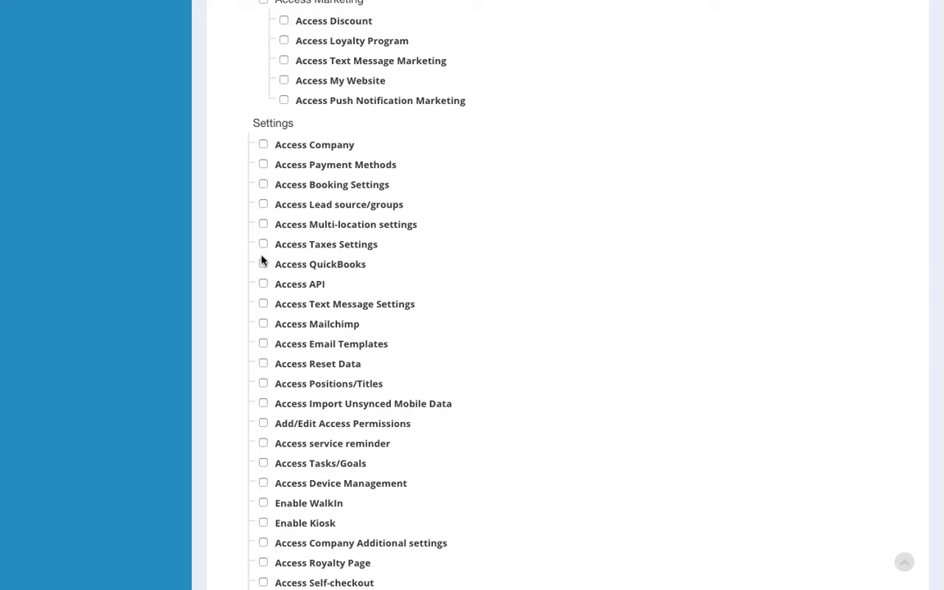
scroll(262, 260, "up", 7)
scroll(647, 225, "up", 3)
scroll(647, 225, "up", 10)
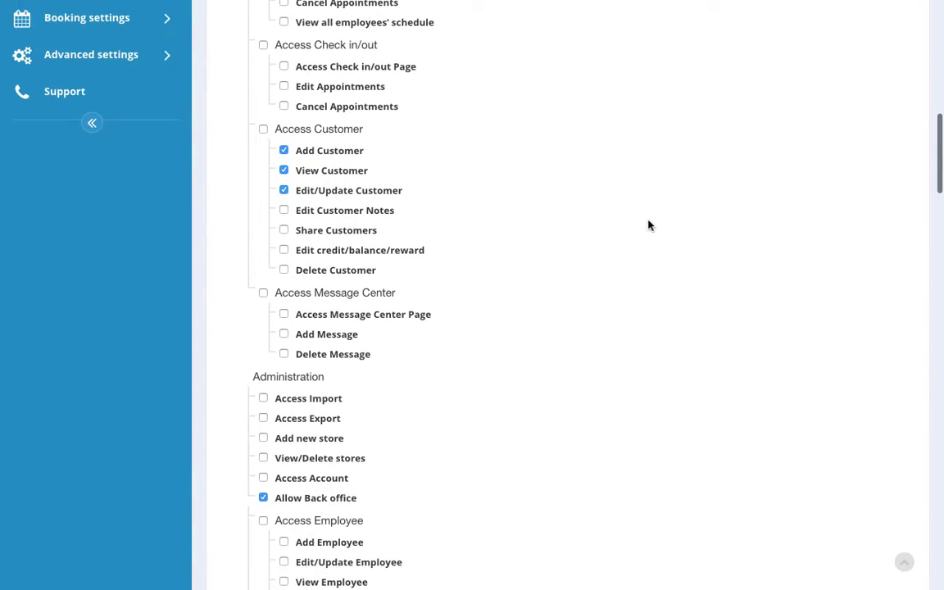
scroll(647, 226, "up", 3)
scroll(647, 225, "up", 2)
scroll(648, 225, "down", 20)
scroll(648, 225, "down", 3)
scroll(647, 230, "up", 20)
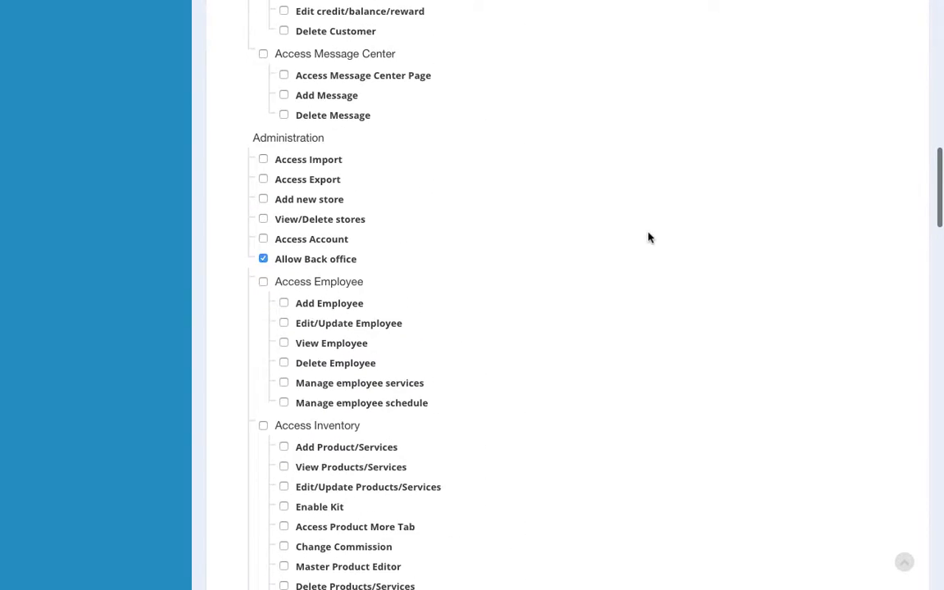
scroll(647, 238, "up", 6)
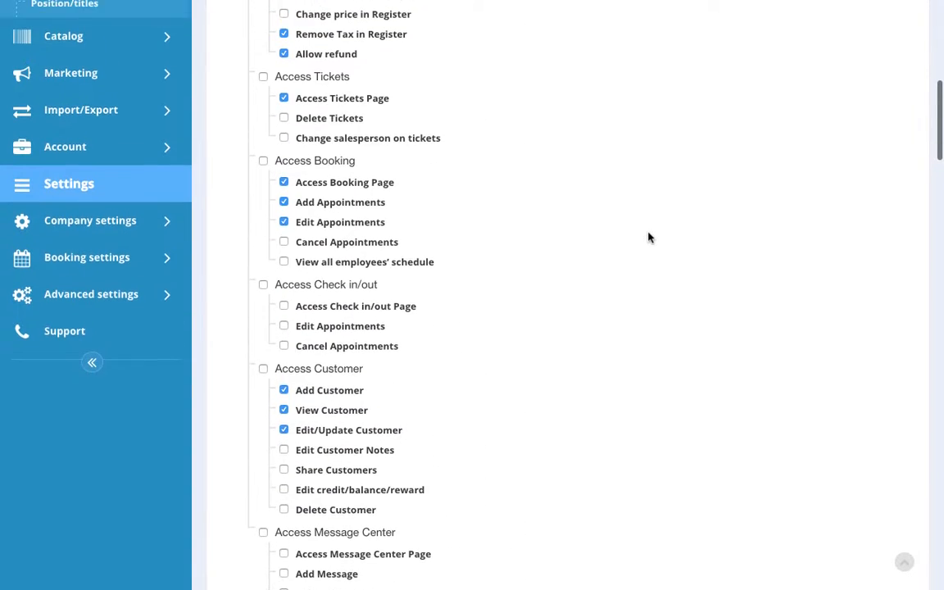
scroll(647, 238, "up", 3)
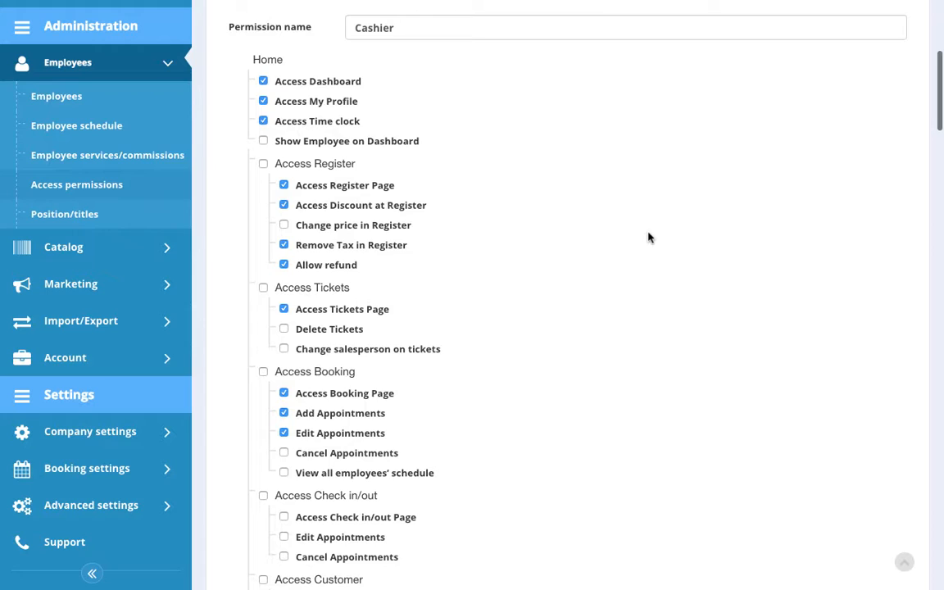
scroll(648, 237, "up", 1)
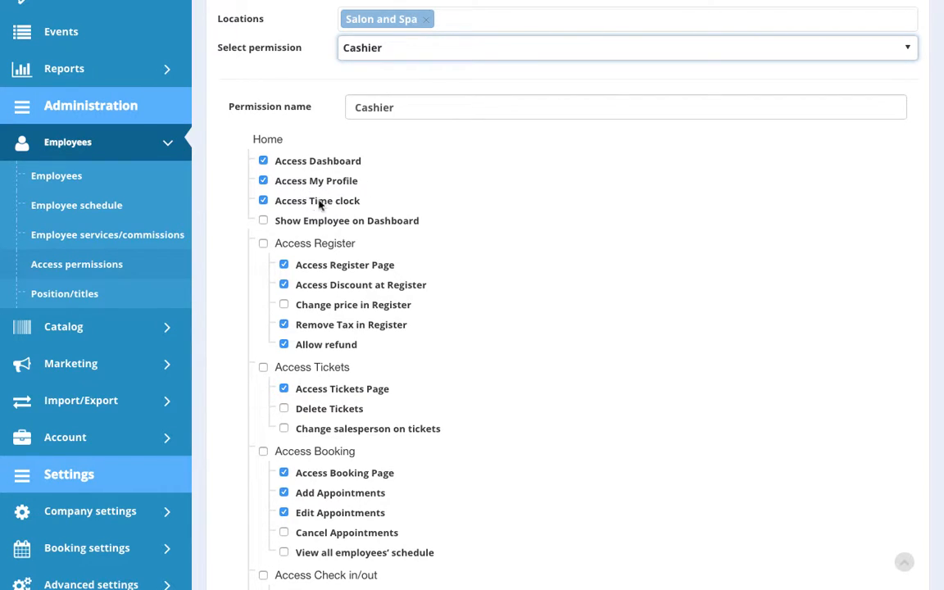
scroll(287, 261, "down", 1)
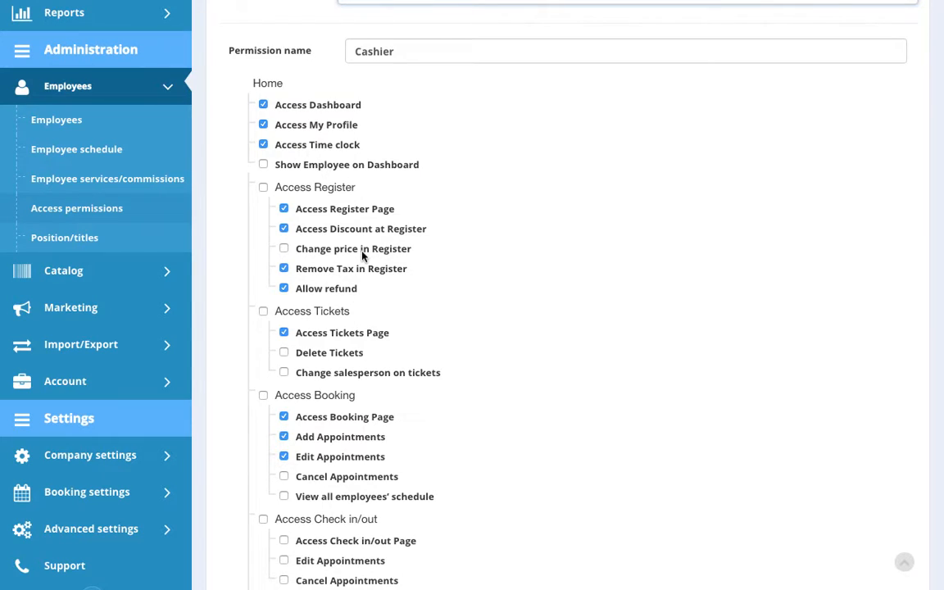
scroll(363, 255, "down", 1)
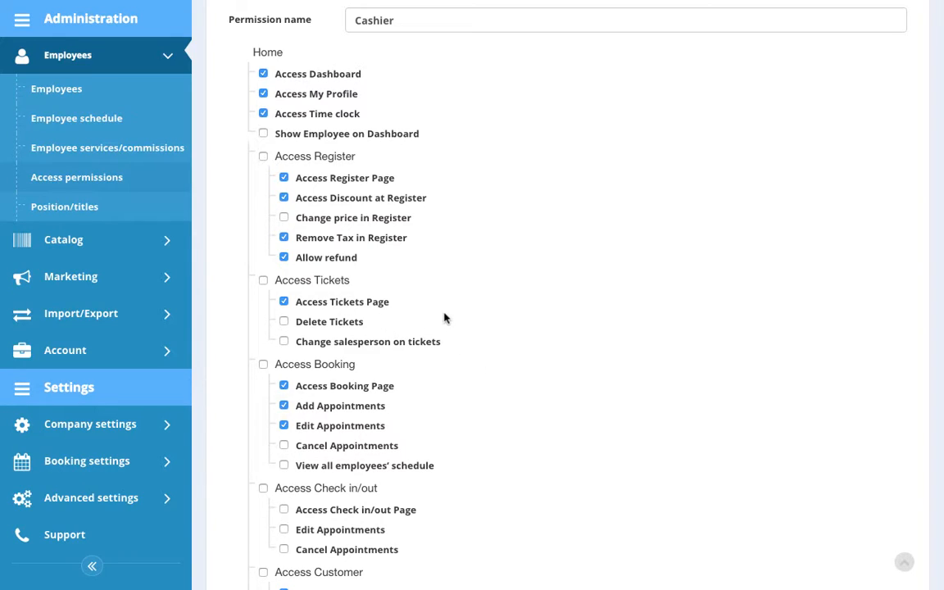
scroll(583, 270, "up", 2)
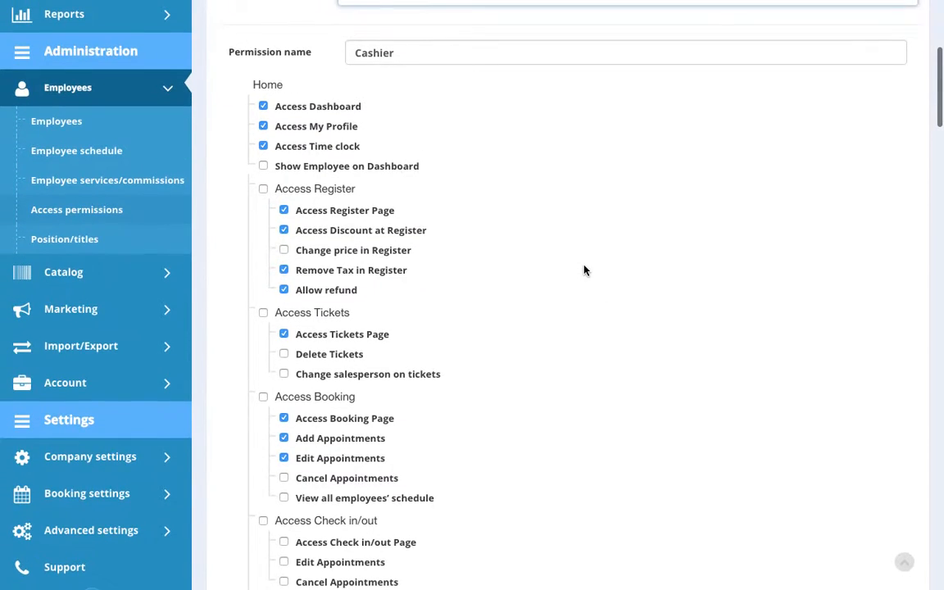
scroll(461, 292, "down", 3)
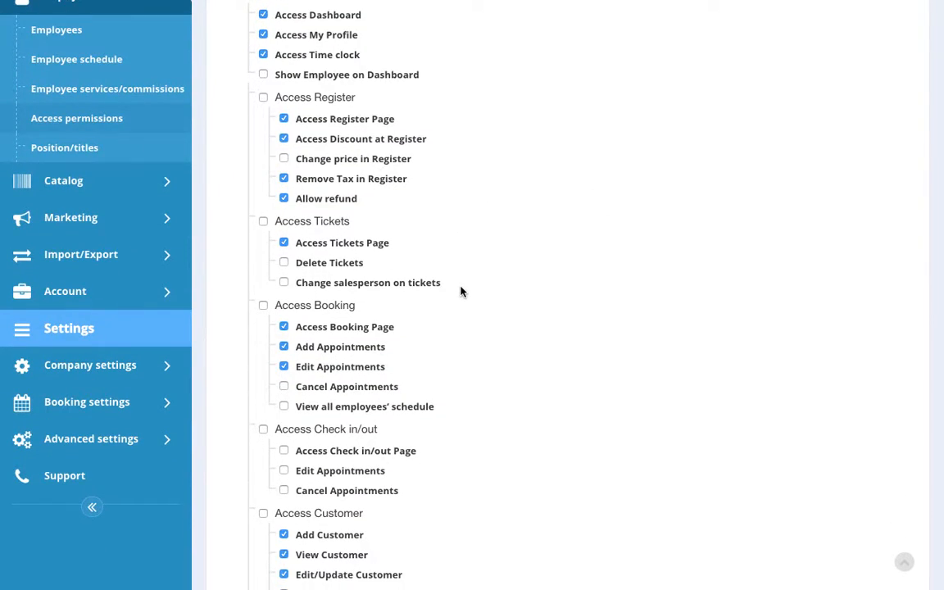
scroll(375, 328, "down", 2)
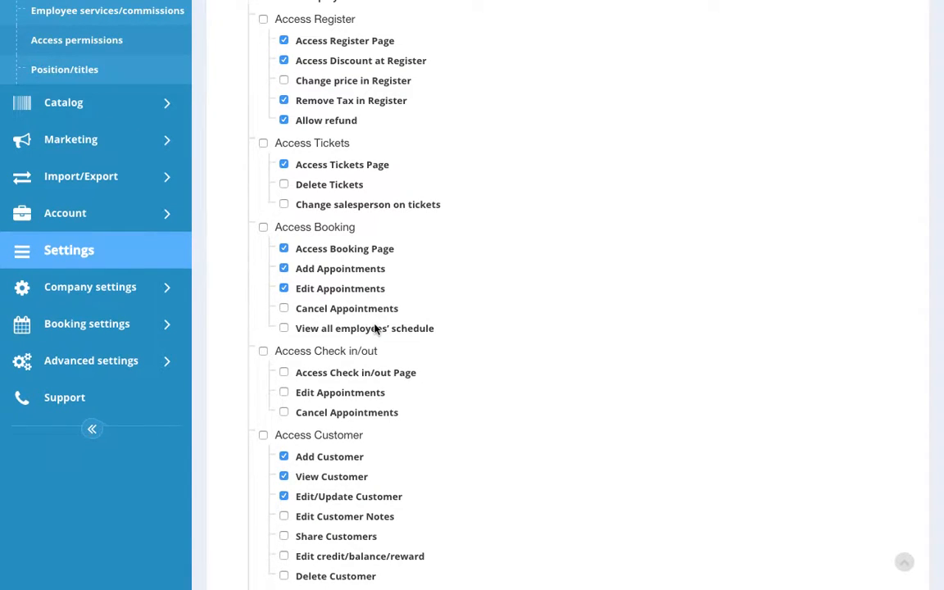
scroll(376, 328, "down", 1)
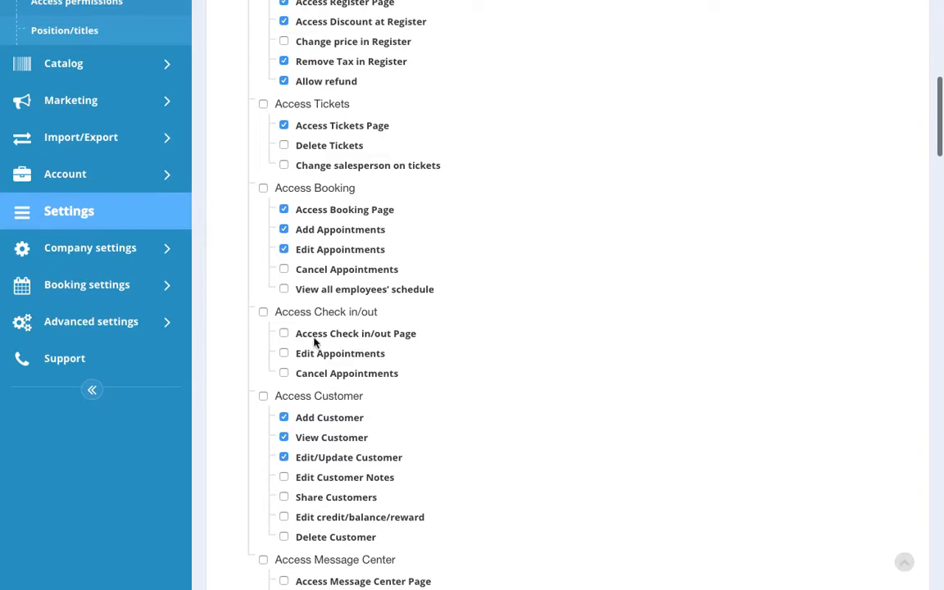
left_click(263, 312)
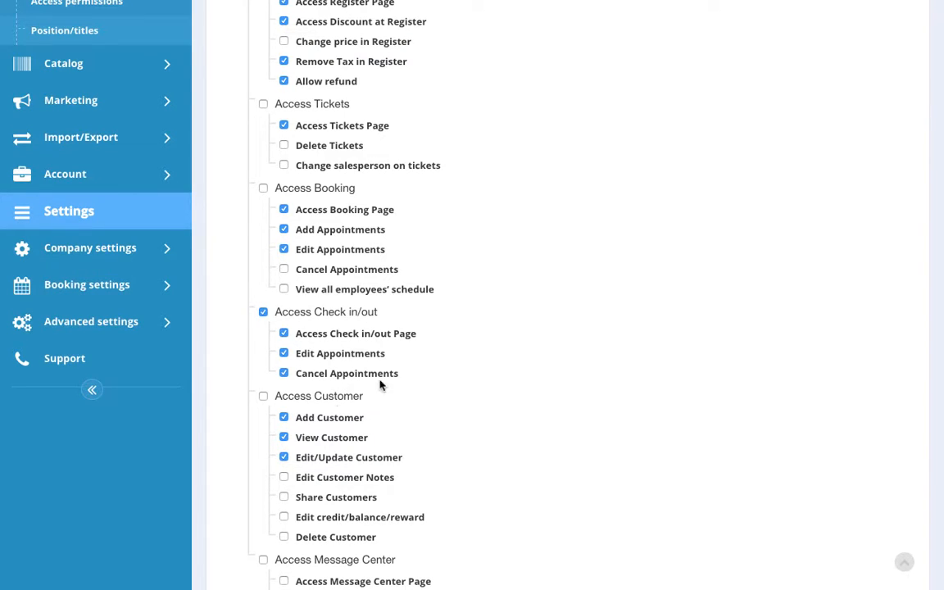
scroll(553, 313, "up", 3)
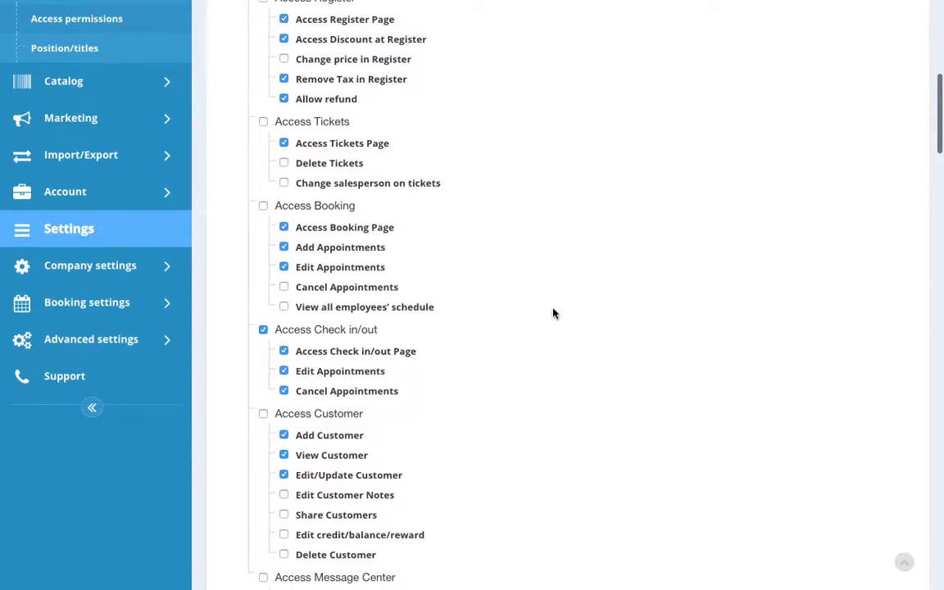
left_click(263, 417)
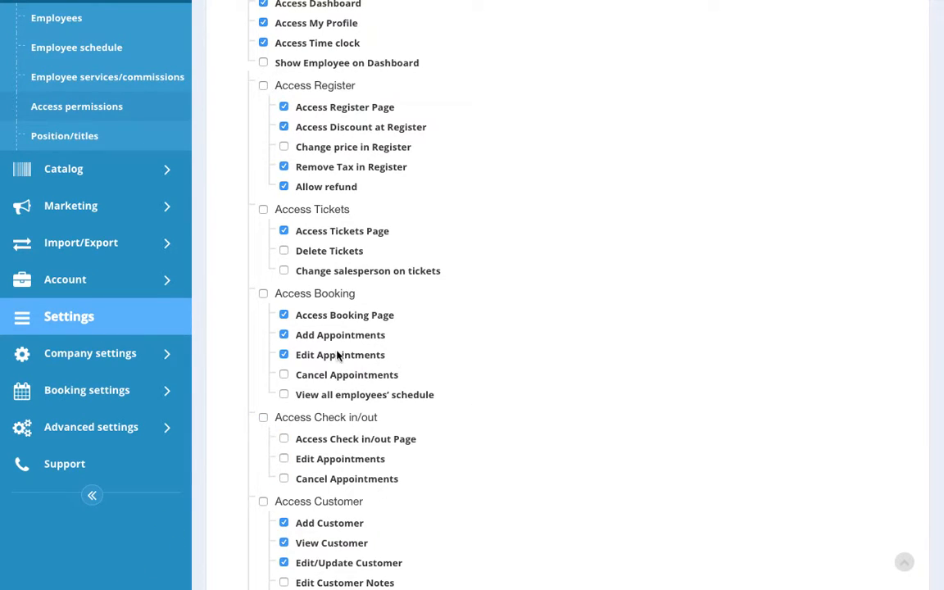
Step: Enable Access Message Center for the Cashier permission, but leave its Delete Message option unchecked
scroll(541, 410, "down", 5)
scroll(541, 411, "down", 6)
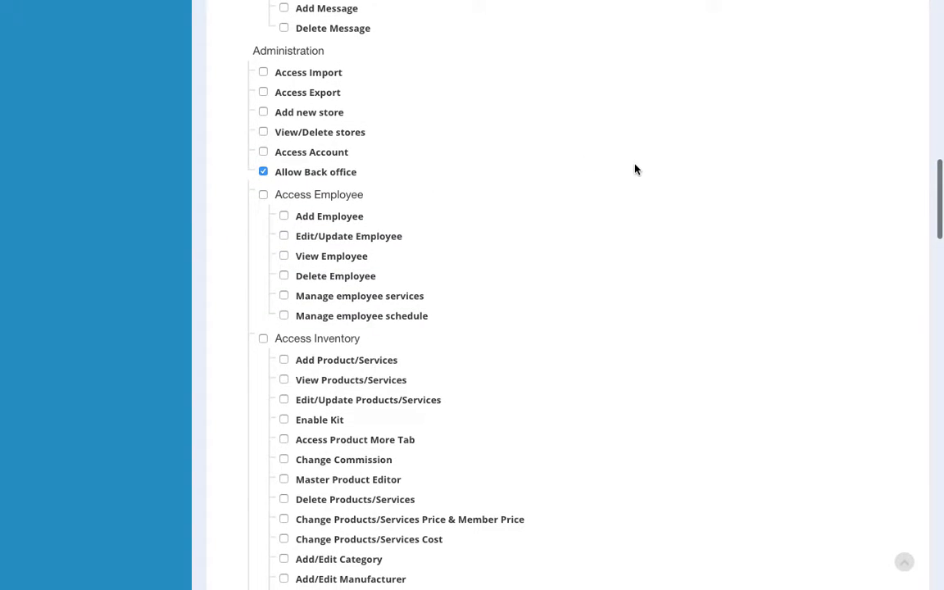
scroll(634, 168, "up", 8)
scroll(634, 169, "up", 3)
scroll(634, 169, "down", 6)
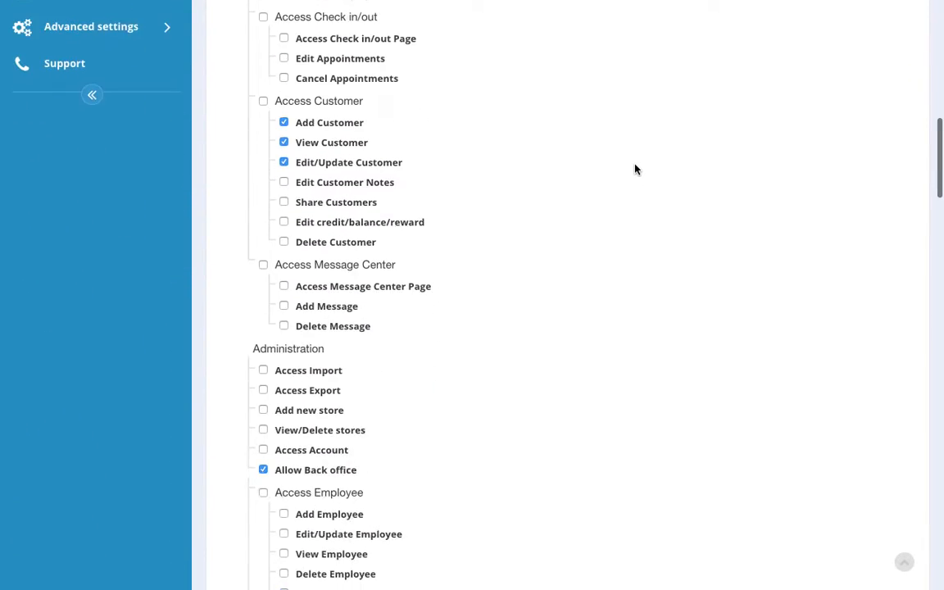
left_click(355, 222)
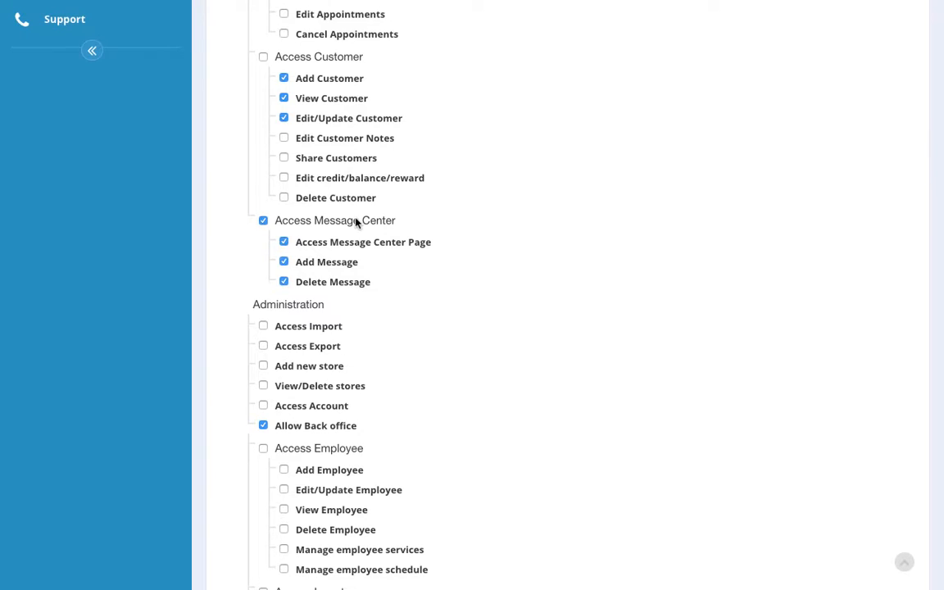
left_click(324, 286)
scroll(596, 298, "down", 20)
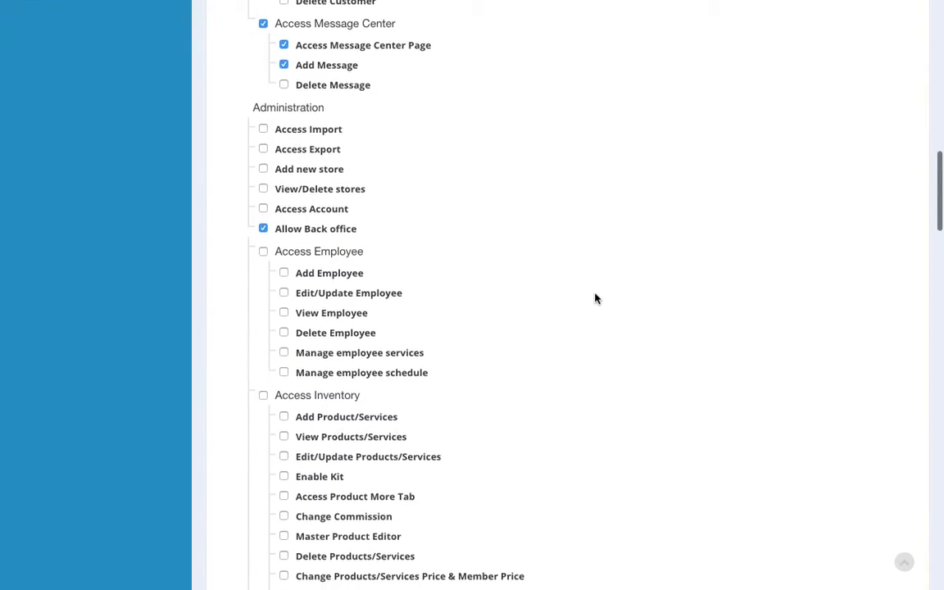
Step: Save the edited Cashier permission rules
scroll(596, 298, "down", 3)
scroll(596, 298, "up", 2)
left_click(233, 557)
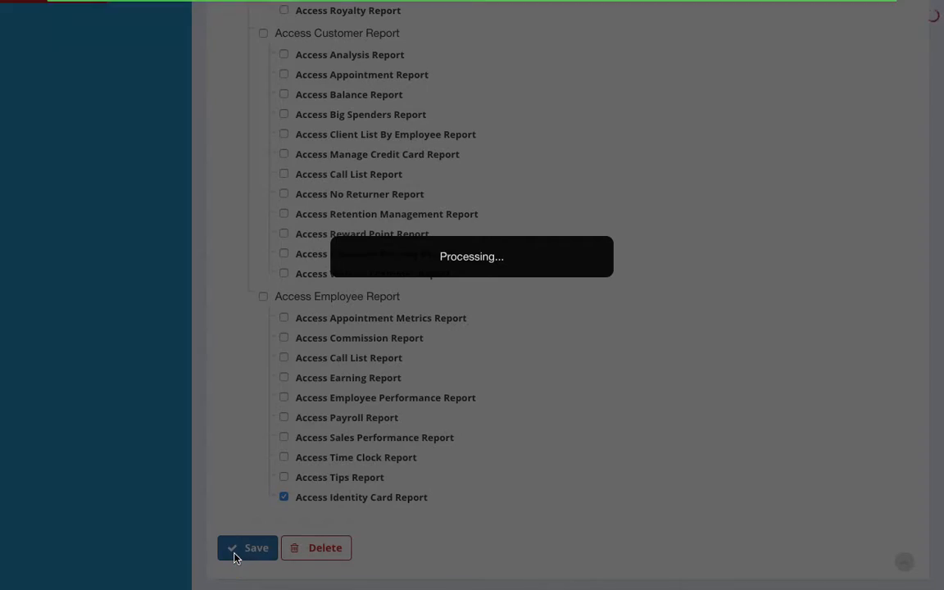
Step: Expand the Catalog section and its Products & Services entries for comparison with the Cashier permission's options
scroll(480, 413, "up", 15)
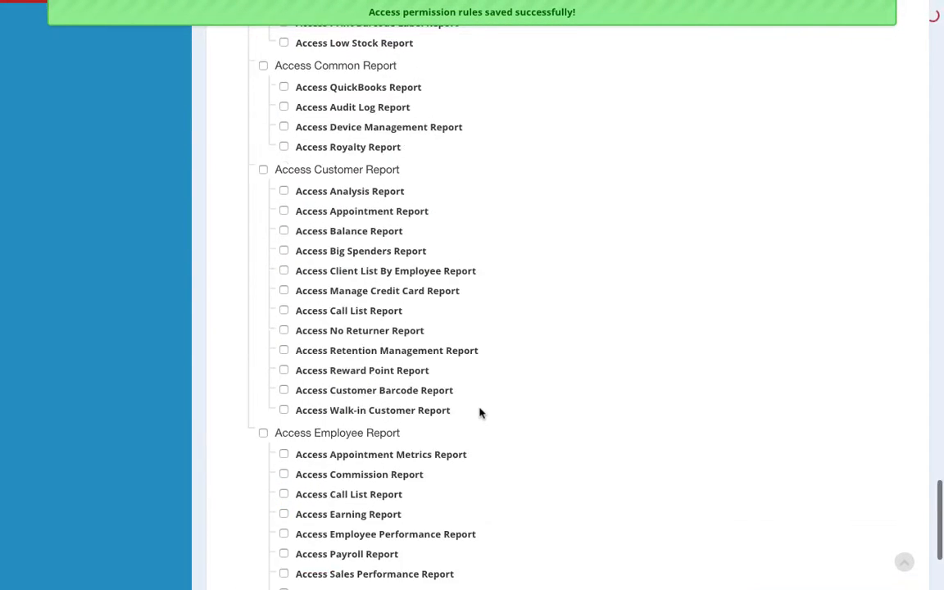
scroll(480, 413, "up", 2)
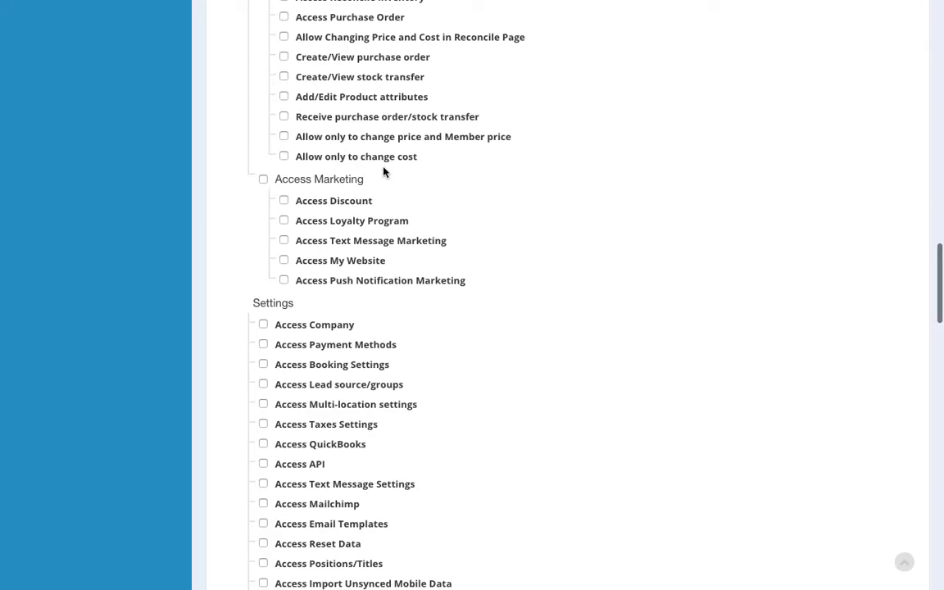
scroll(383, 169, "up", 2)
scroll(383, 171, "up", 7)
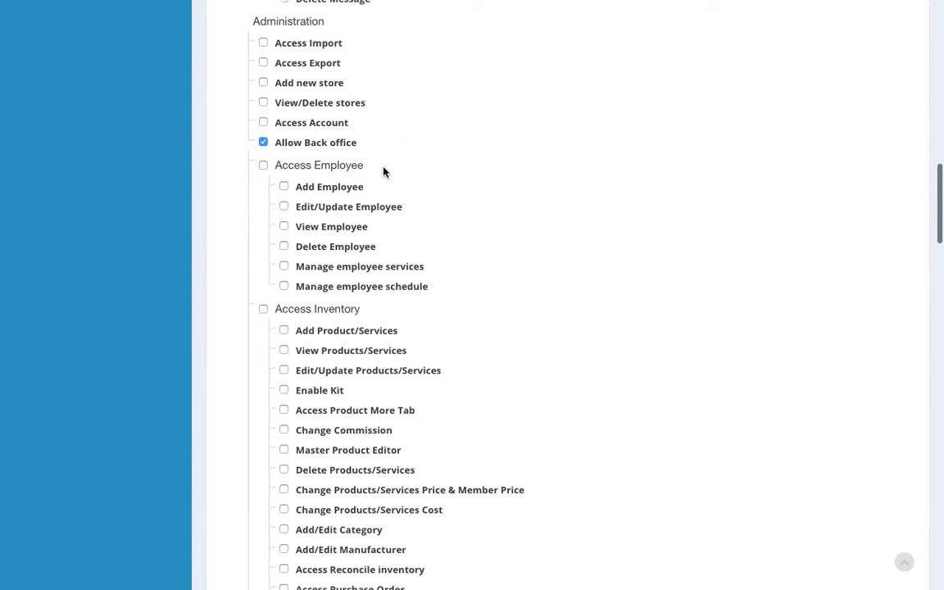
scroll(471, 249, "down", 1)
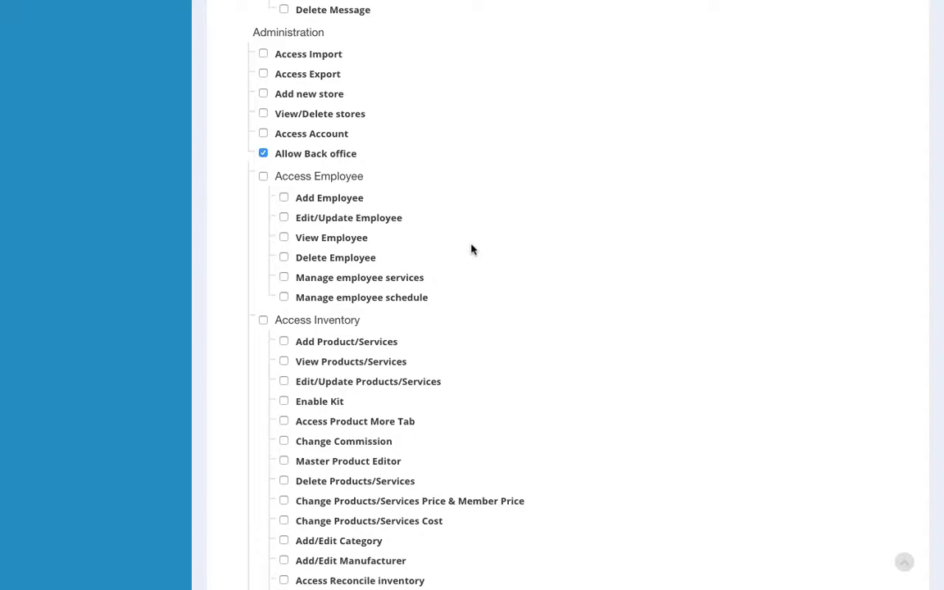
scroll(354, 243, "up", 9)
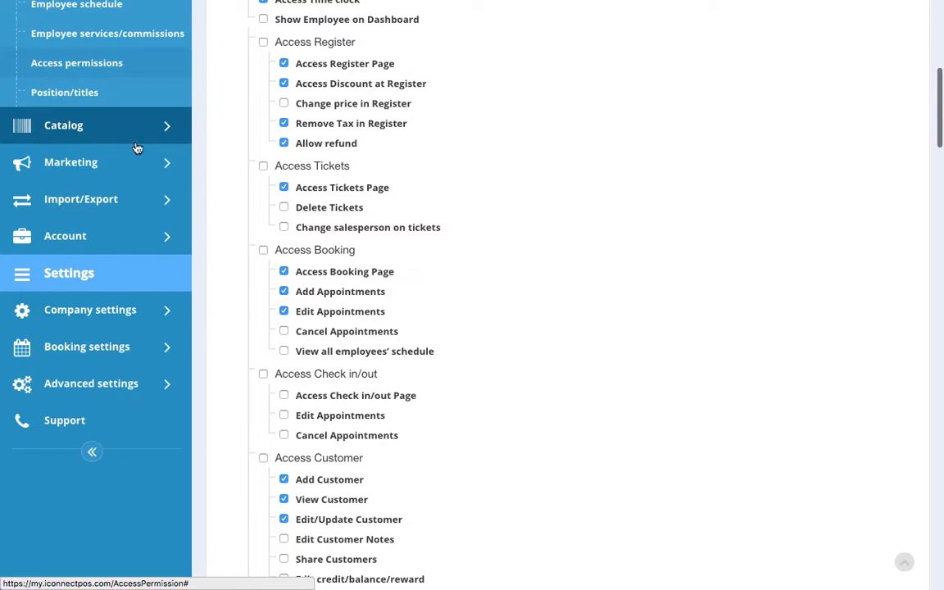
scroll(418, 96, "up", 1)
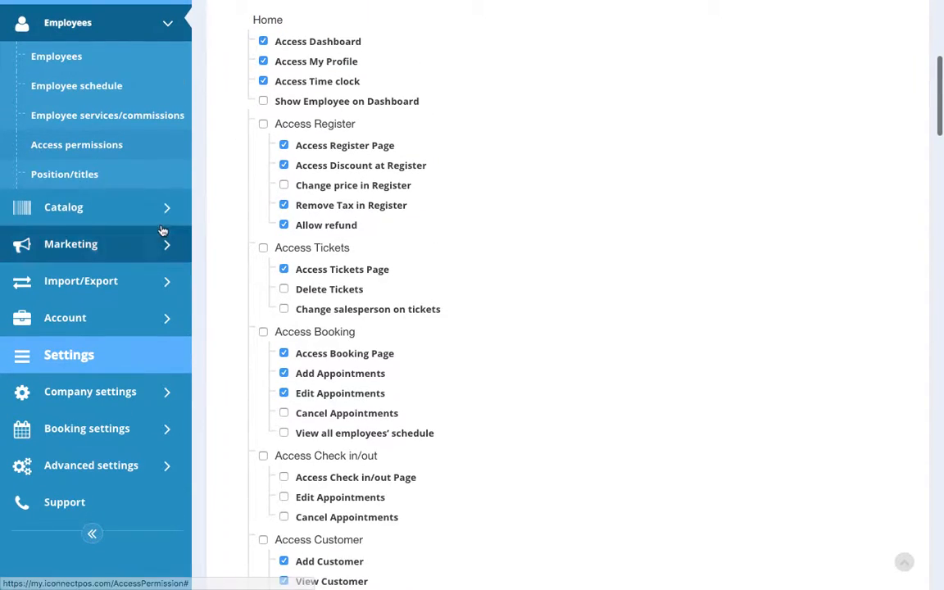
left_click(164, 217)
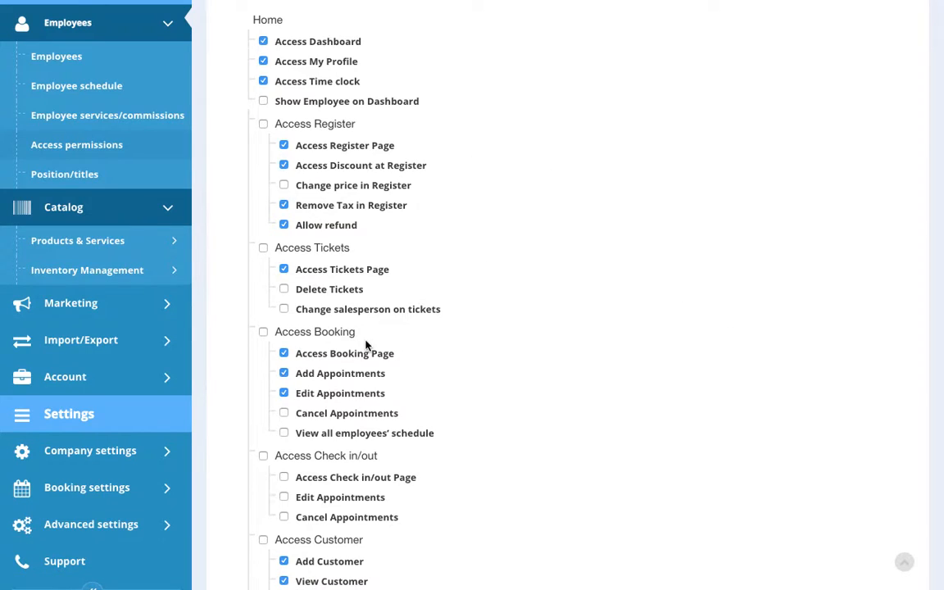
scroll(425, 344, "down", 2)
scroll(369, 343, "up", 1)
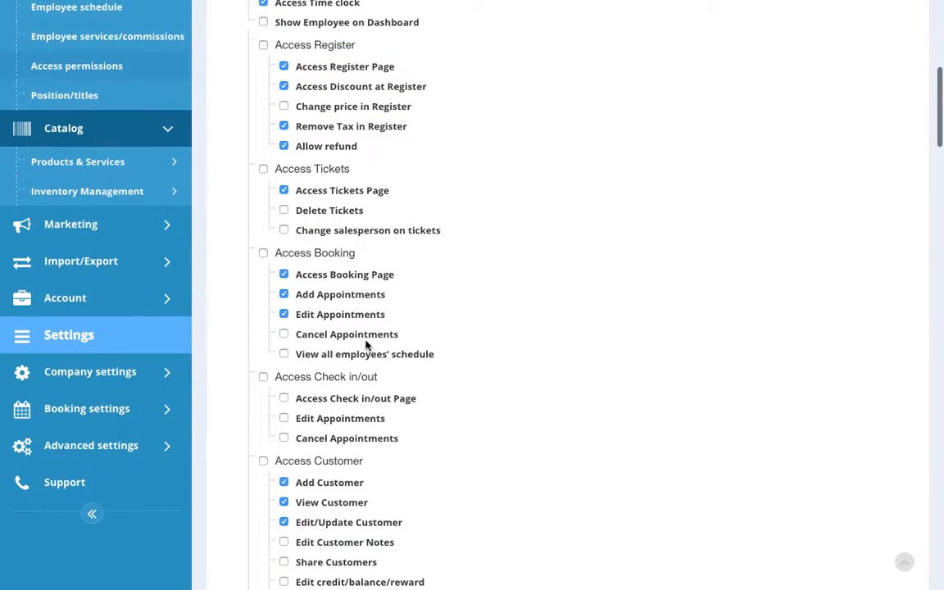
left_click(123, 177)
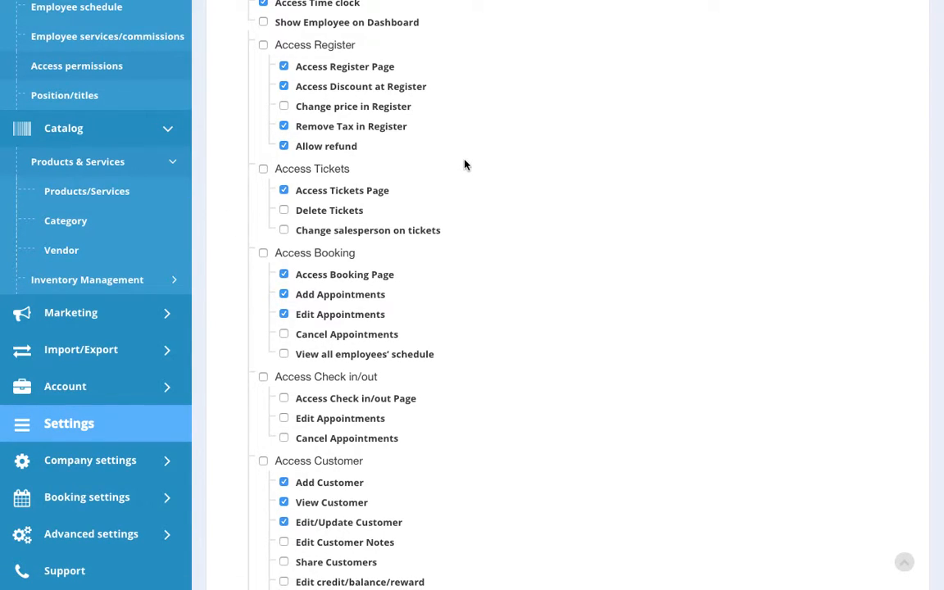
Step: Search the page for "produ" and examine the product options under Access Inventory
scroll(464, 165, "down", 5)
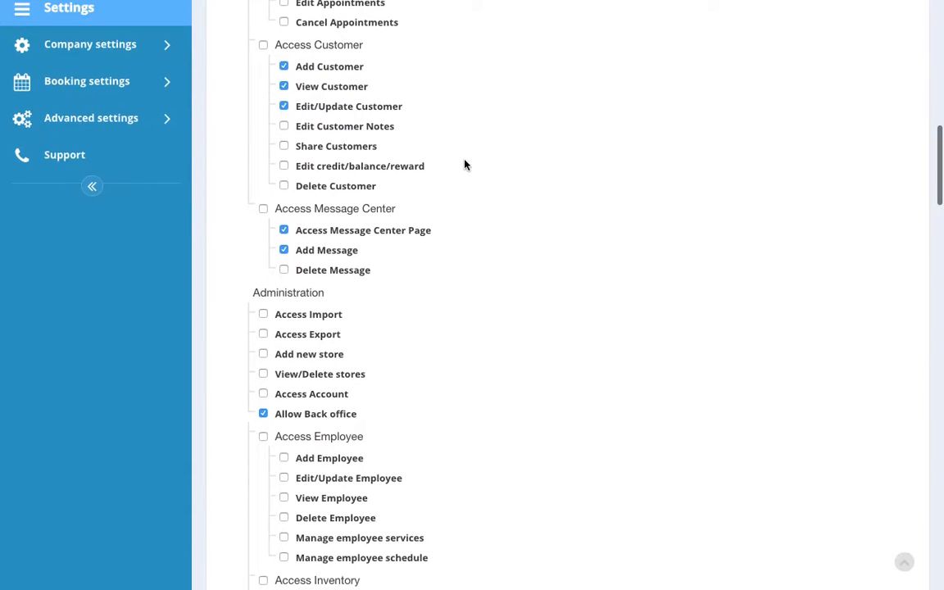
scroll(464, 165, "up", 9)
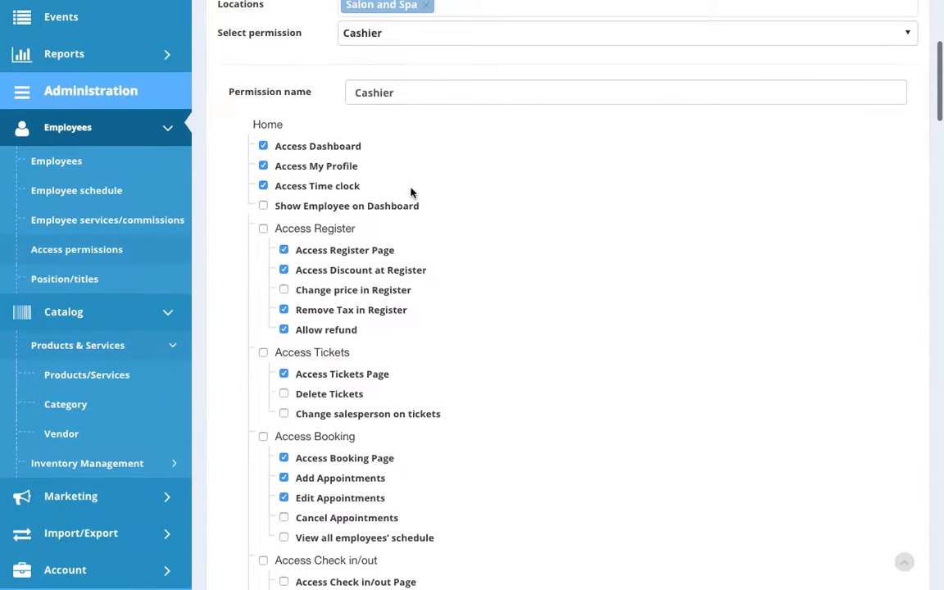
scroll(412, 349, "down", 20)
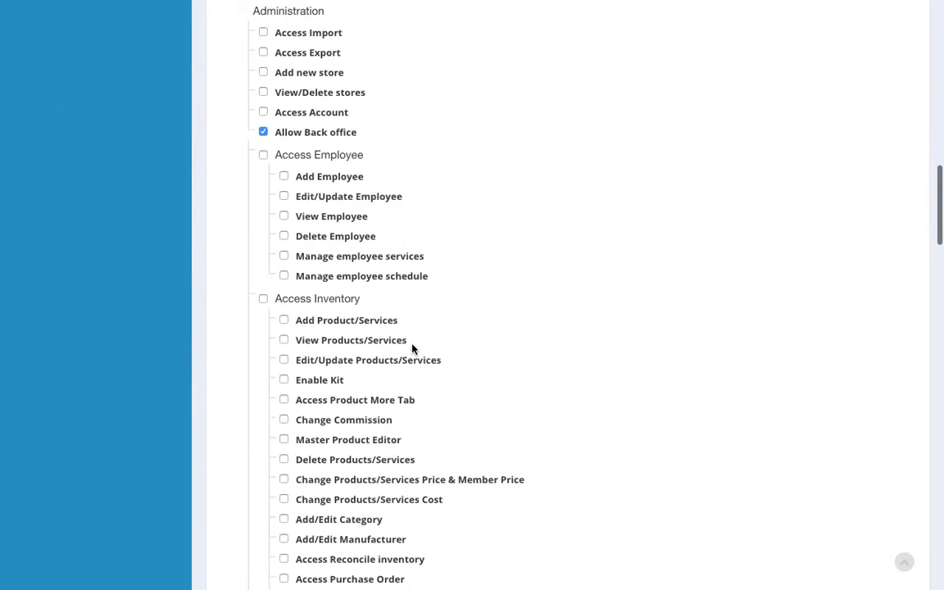
scroll(412, 350, "up", 10)
scroll(412, 350, "up", 3)
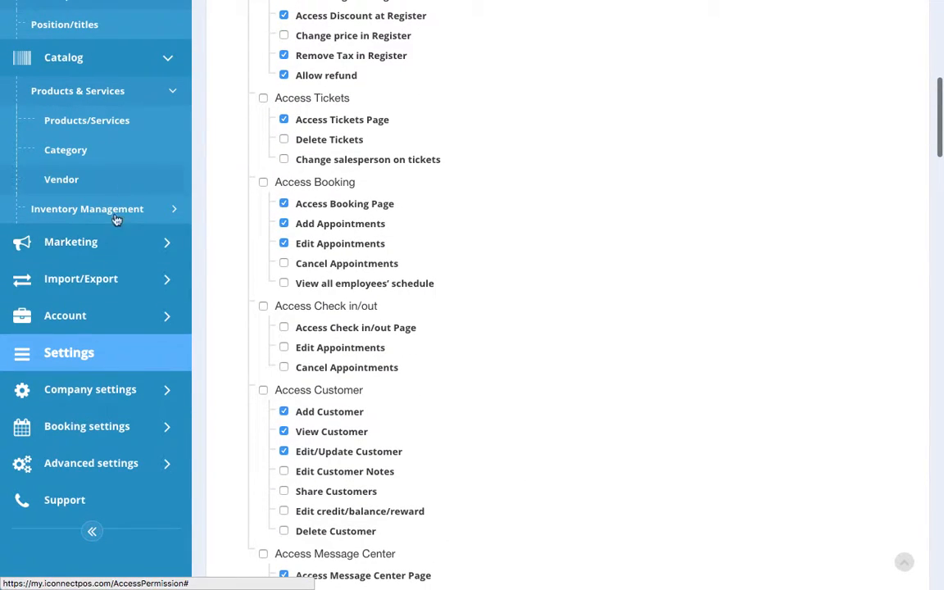
scroll(622, 234, "up", 2)
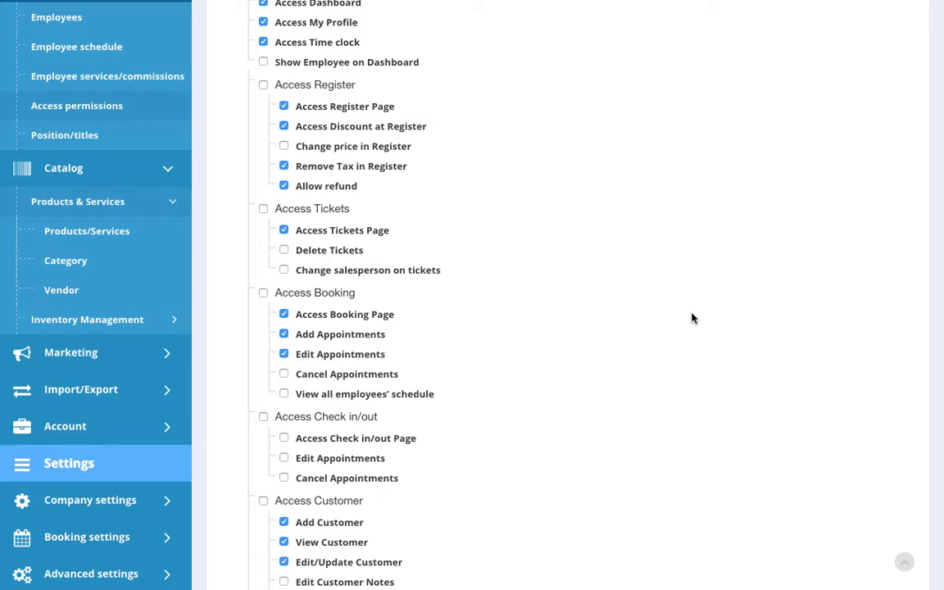
key("ctrl+f")
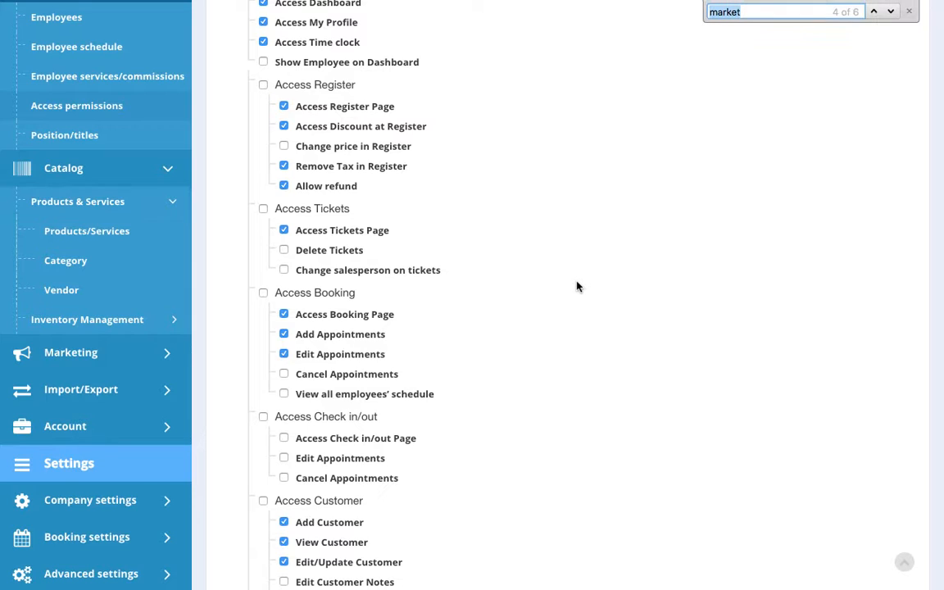
type("produ")
left_click(607, 415)
left_click(384, 409)
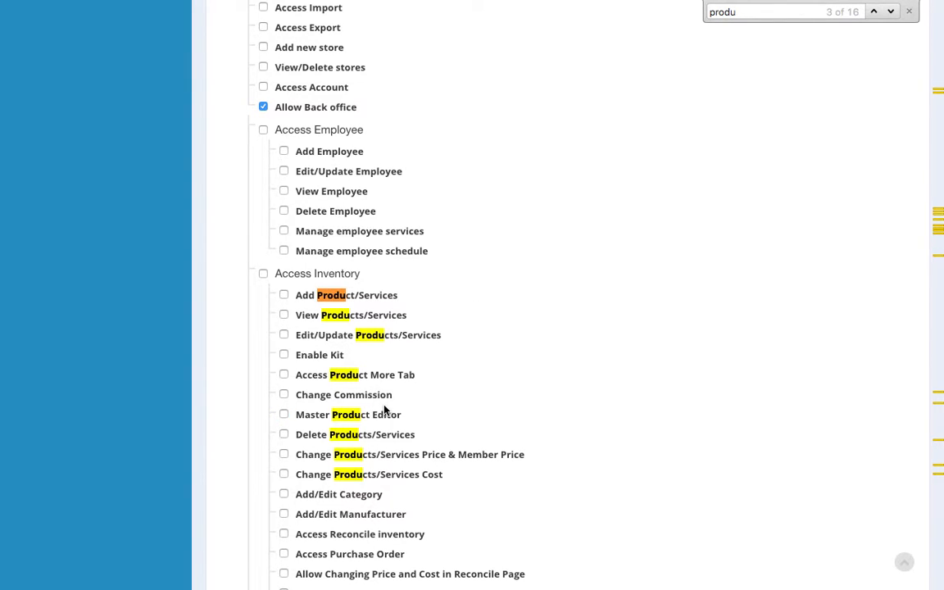
scroll(409, 205, "down", 3)
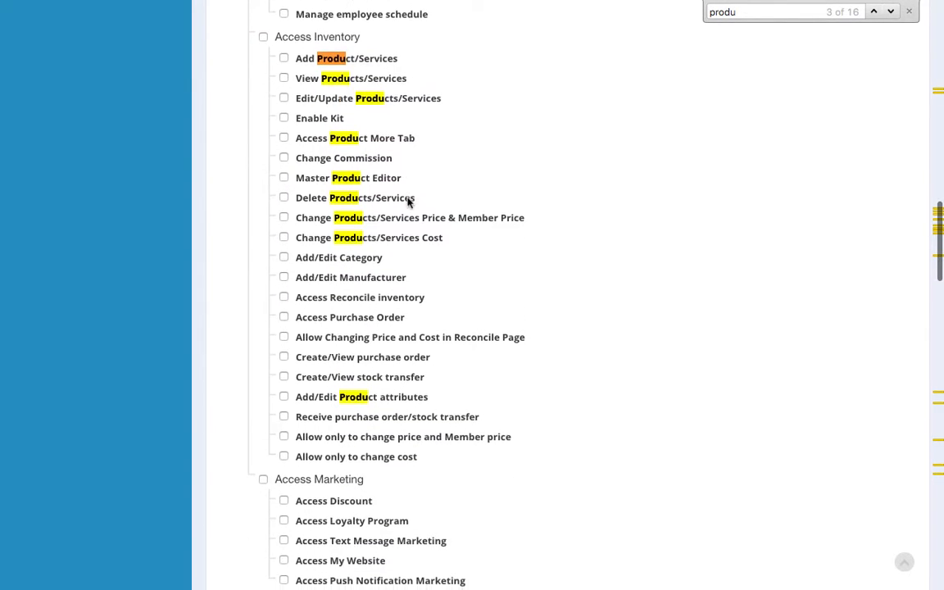
scroll(408, 201, "up", 1)
scroll(402, 197, "down", 1)
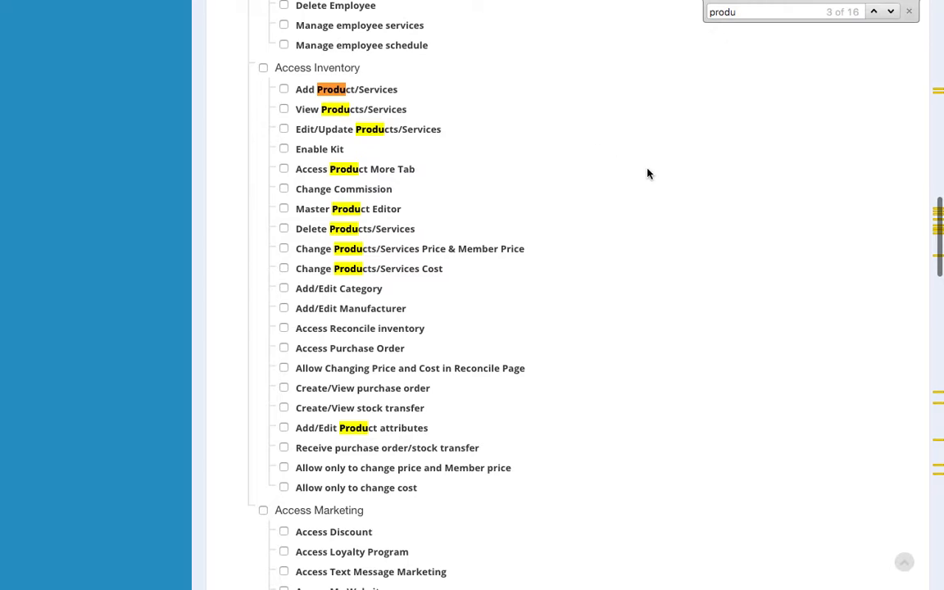
left_click(909, 11)
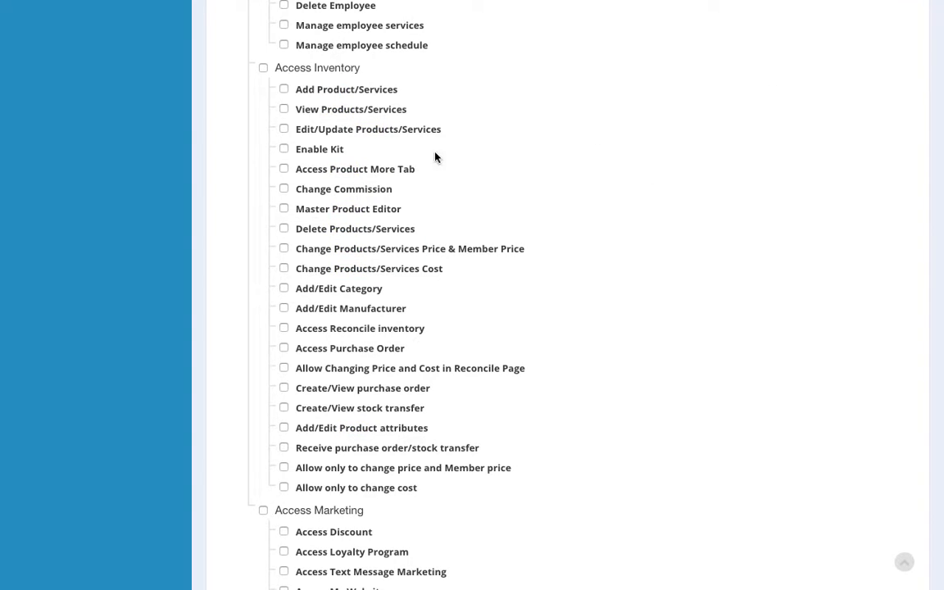
Step: Enable View Products/Services under Access Inventory, leave Add Product/Services unchecked, and save the Cashier permission
left_click(312, 93)
left_click(312, 93)
left_click(314, 113)
scroll(668, 177, "down", 15)
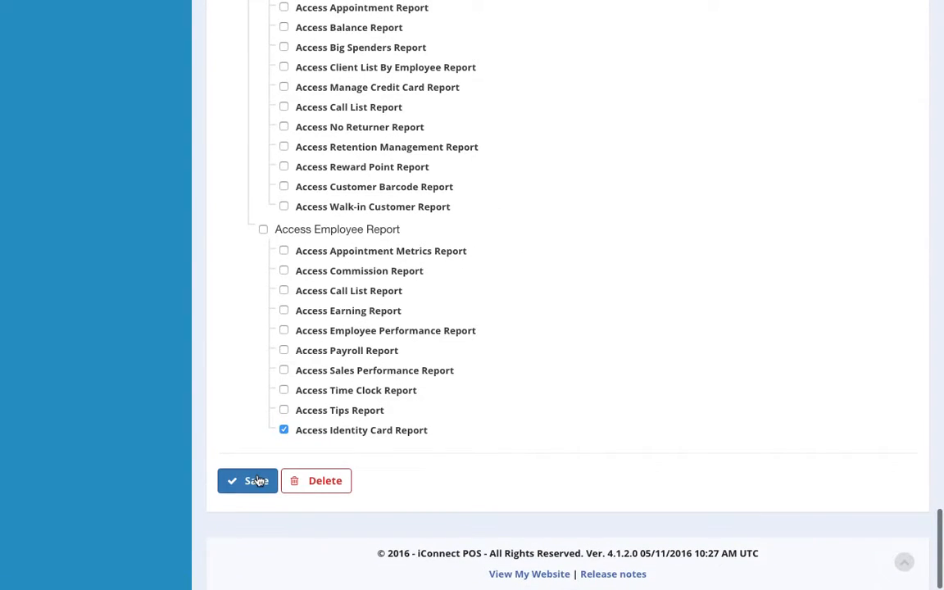
left_click(257, 480)
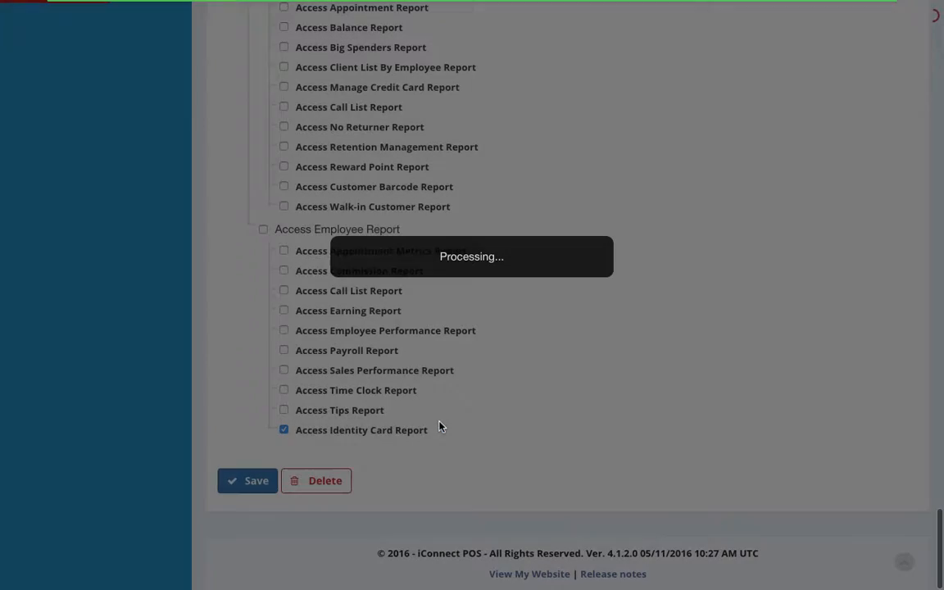
Step: Add an access permission named Custom Access Permission for the Salon and Spa and Retail Store locations, and save it
scroll(439, 426, "up", 10)
scroll(439, 426, "up", 15)
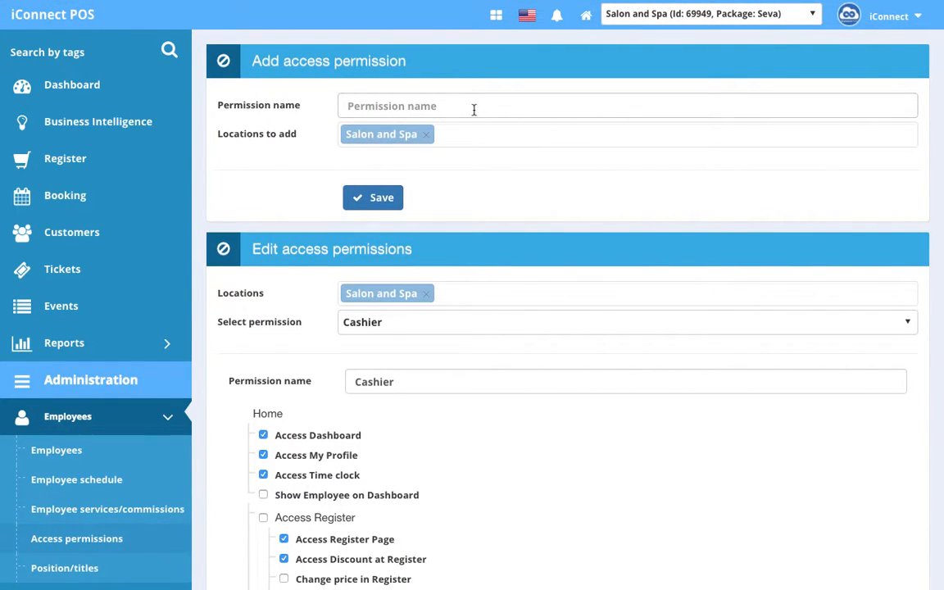
type("Custom Access Permission")
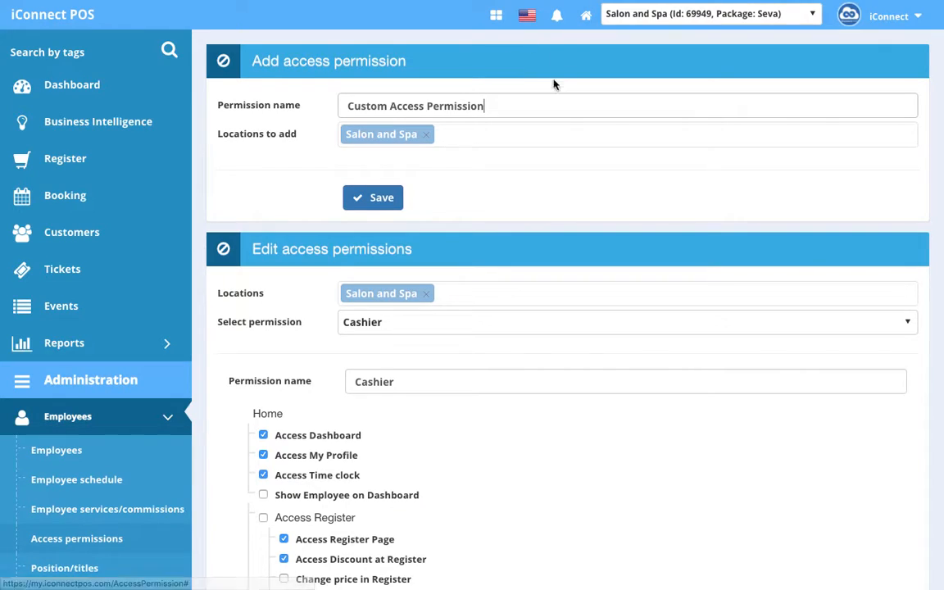
left_click(457, 145)
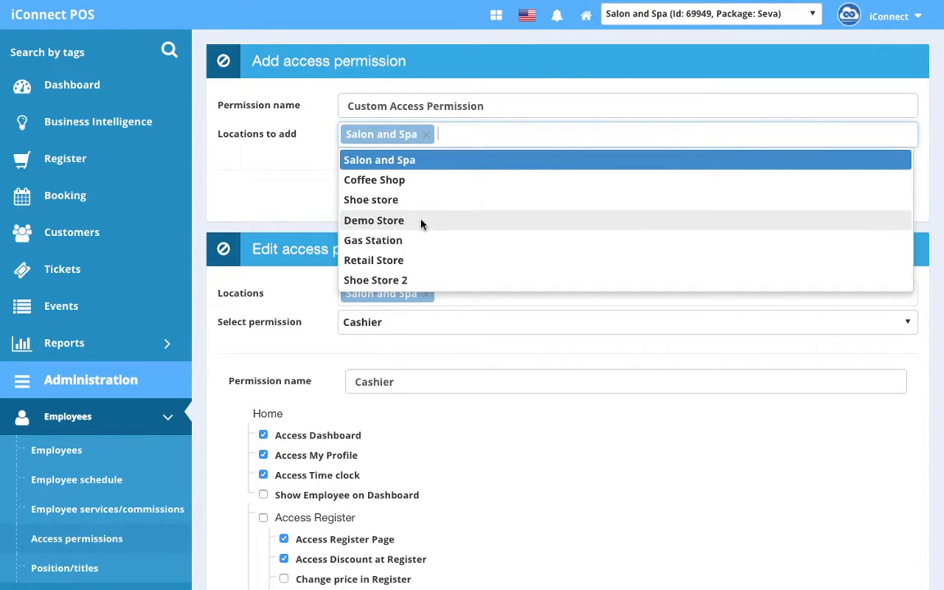
left_click(407, 261)
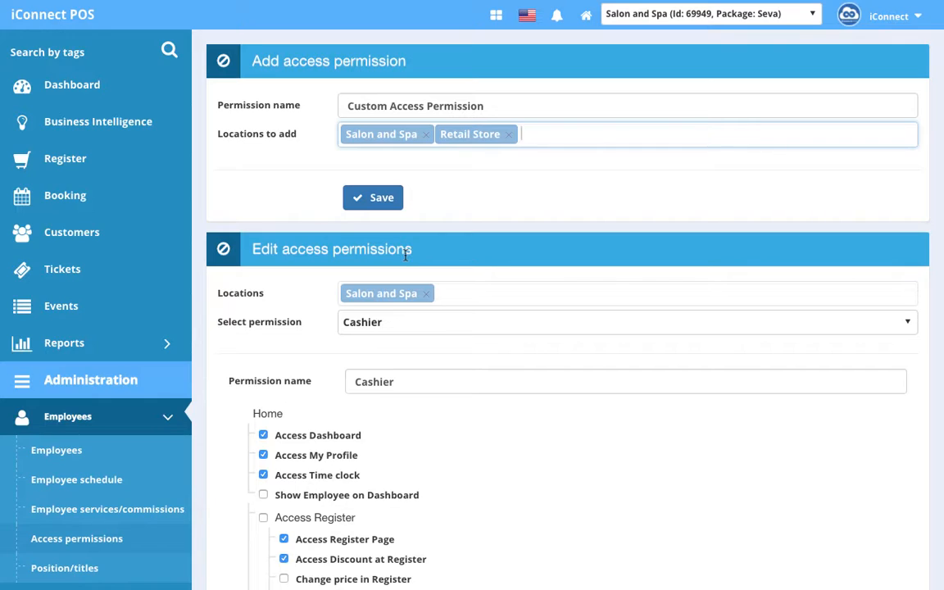
left_click(571, 103)
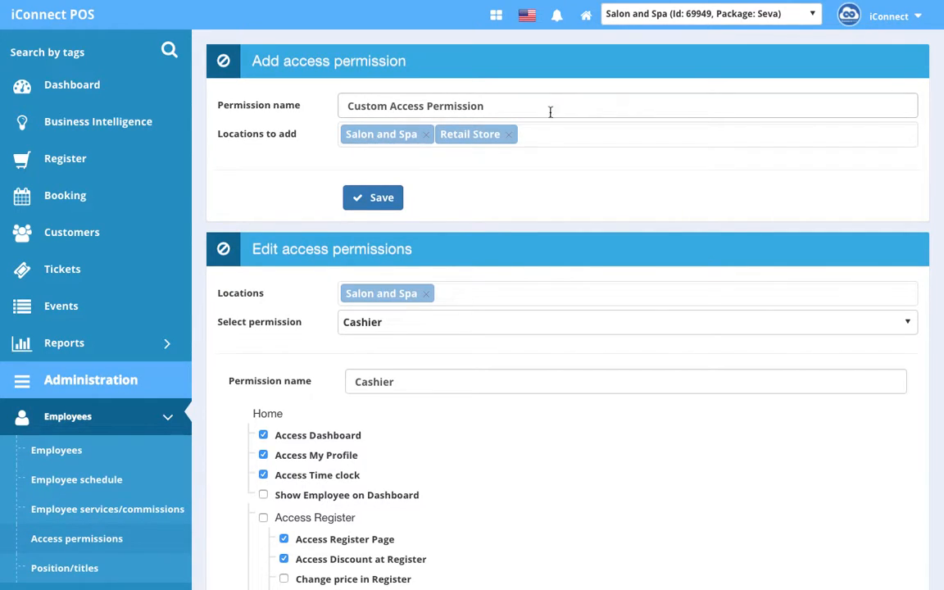
left_click(382, 198)
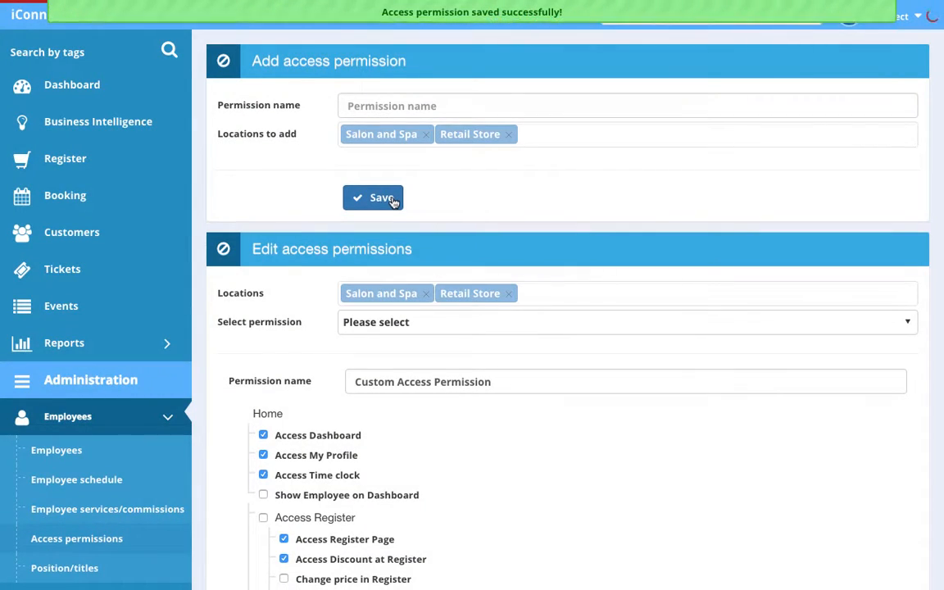
Step: Examine the Custom Access Permission's options from the Home section through Administration and the sections below
scroll(561, 203, "down", 1)
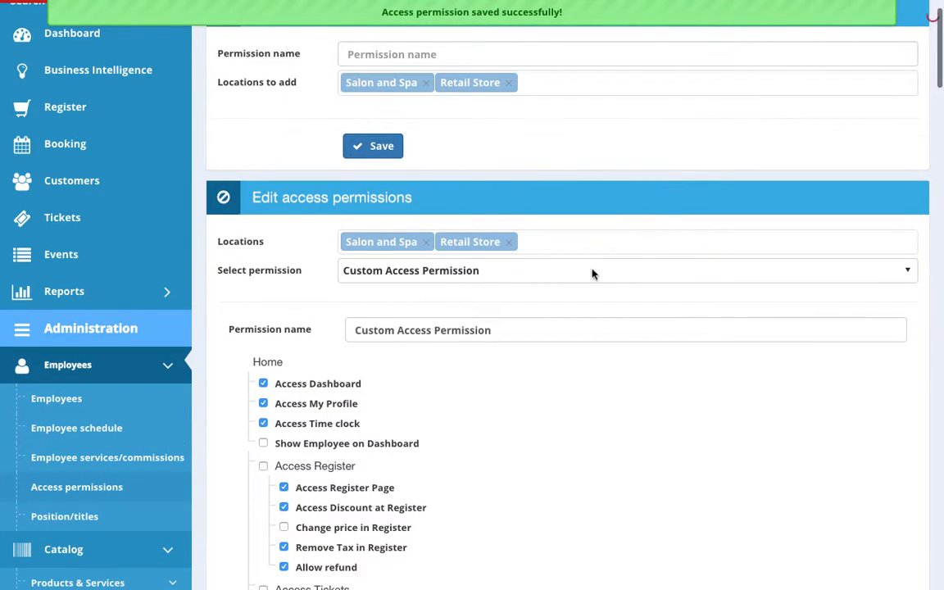
scroll(443, 297, "down", 1)
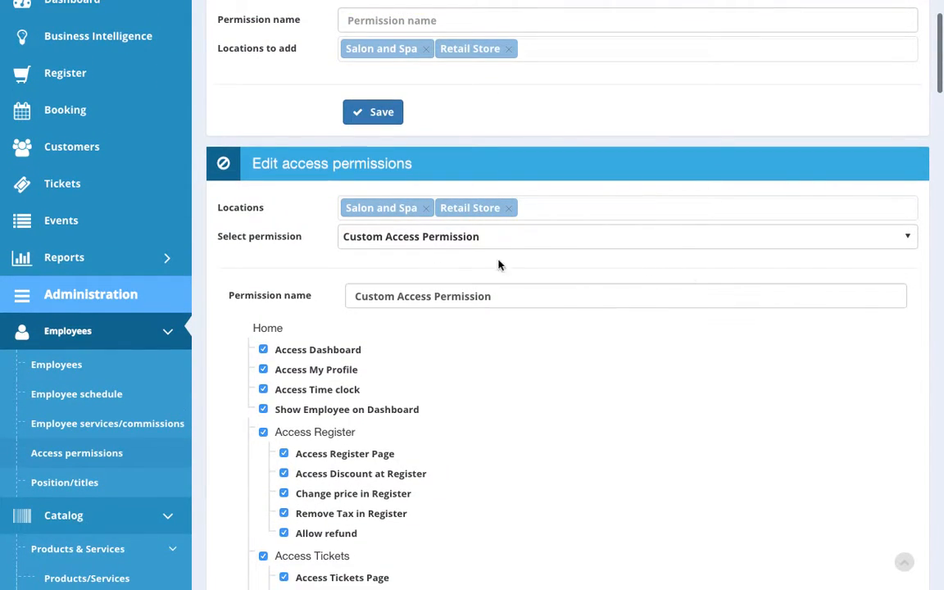
scroll(474, 266, "down", 15)
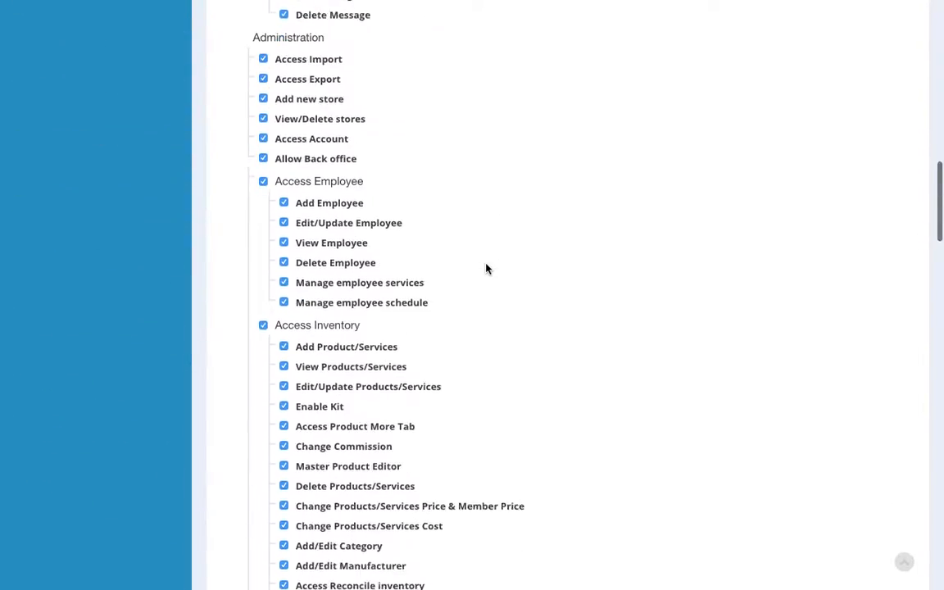
scroll(486, 267, "down", 15)
scroll(486, 268, "up", 20)
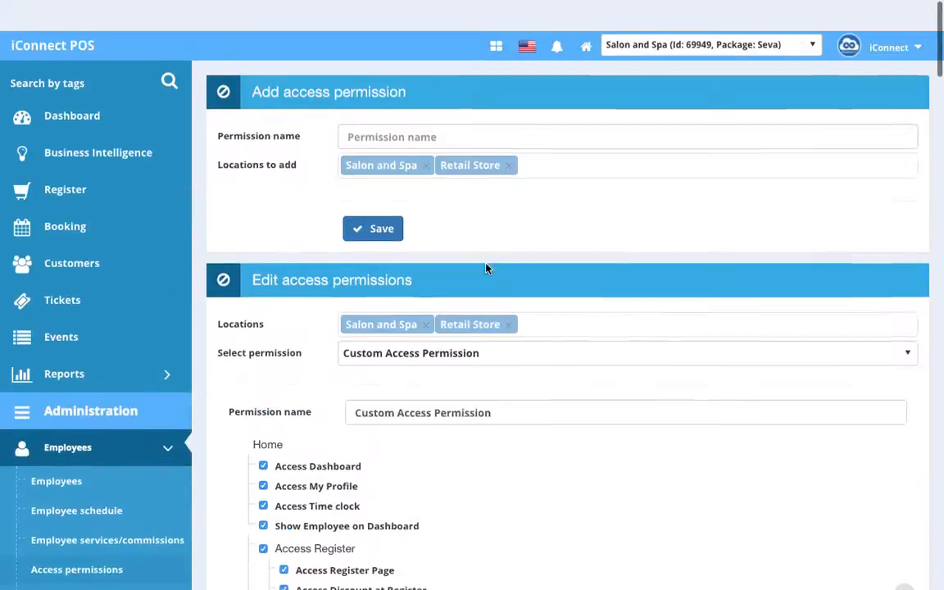
scroll(486, 268, "down", 11)
scroll(486, 268, "down", 5)
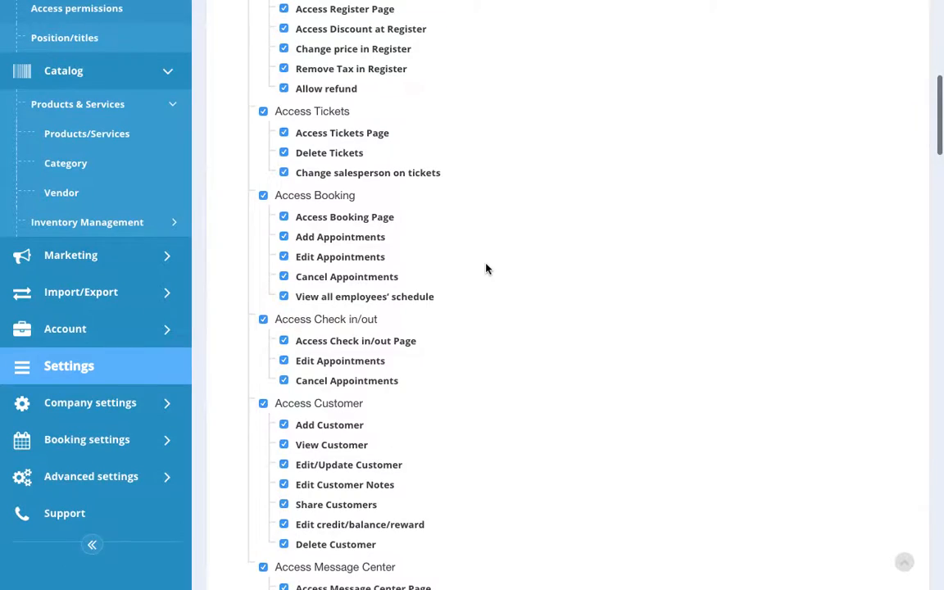
scroll(486, 267, "up", 5)
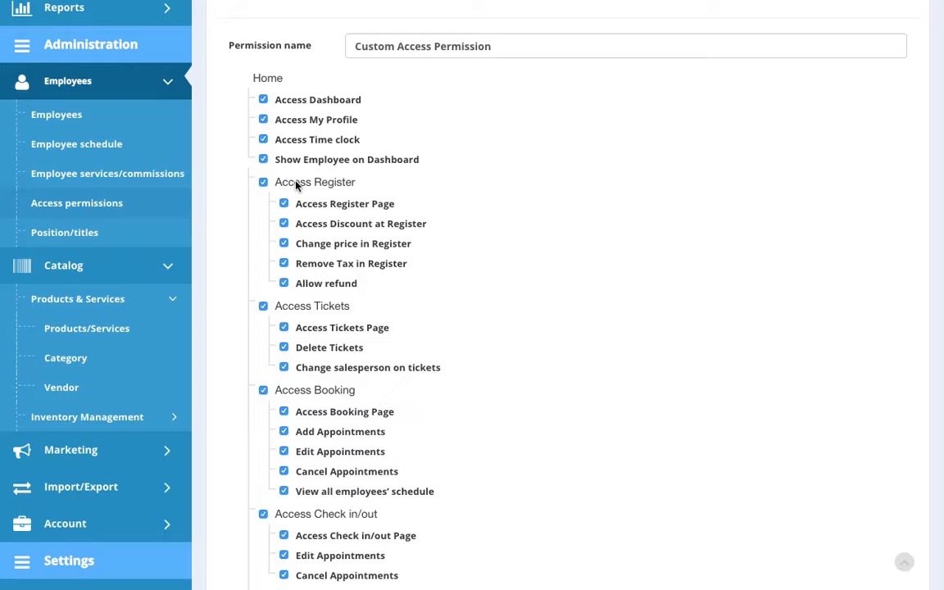
scroll(459, 246, "down", 2)
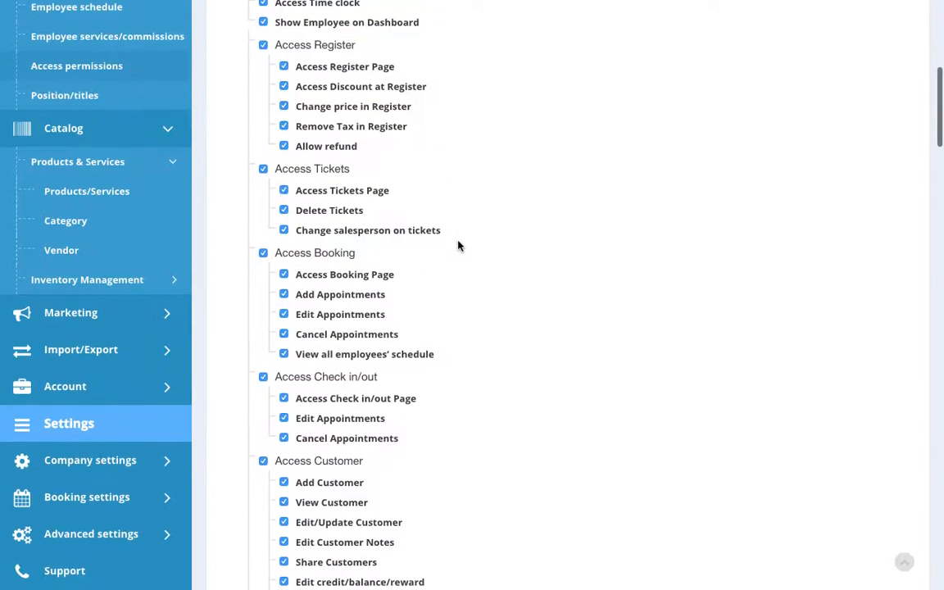
Step: Disable Access Booking with all its sub-options for the Custom Access Permission, and save the permission rules
scroll(459, 246, "down", 1)
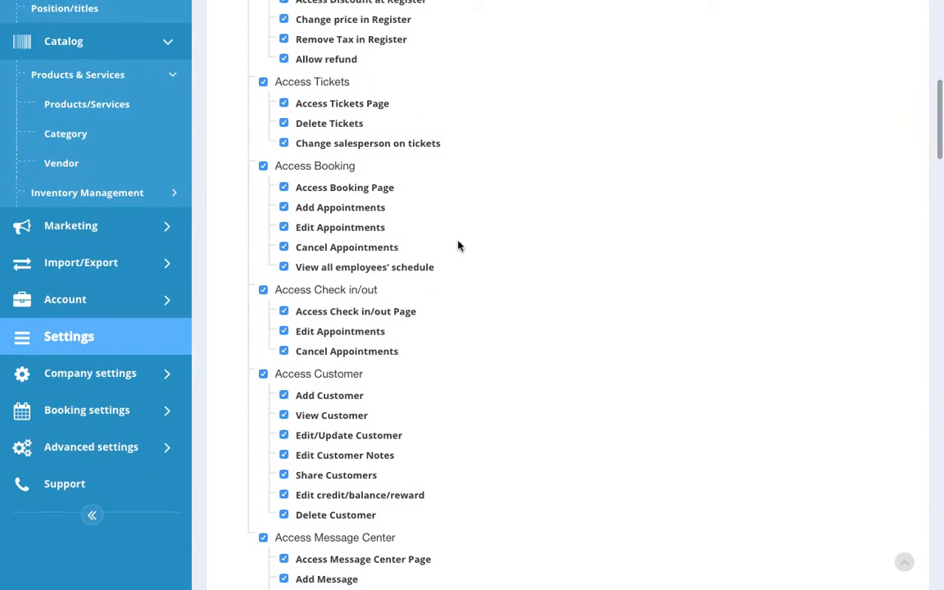
scroll(458, 246, "up", 1)
right_click(458, 242)
left_click(449, 202)
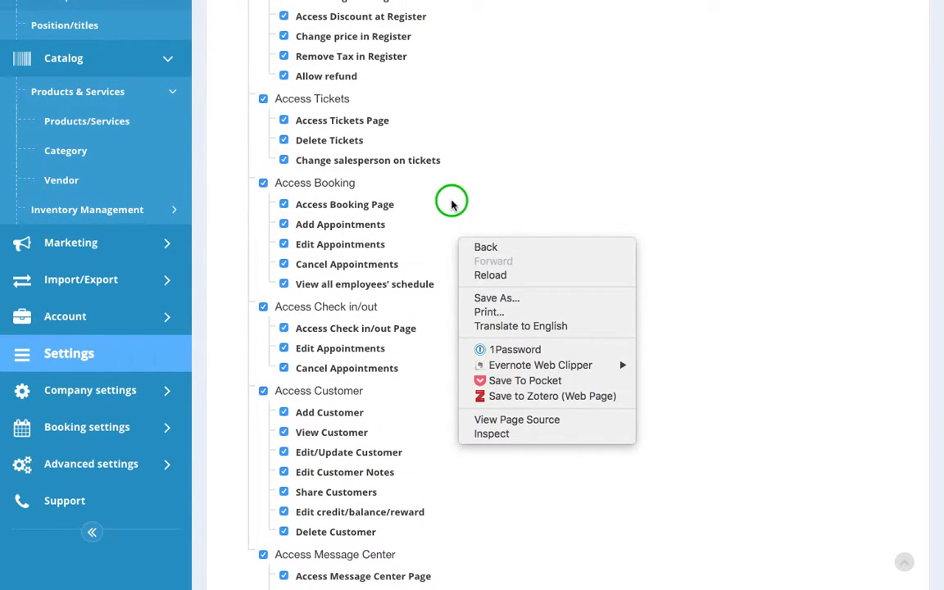
left_click(263, 183)
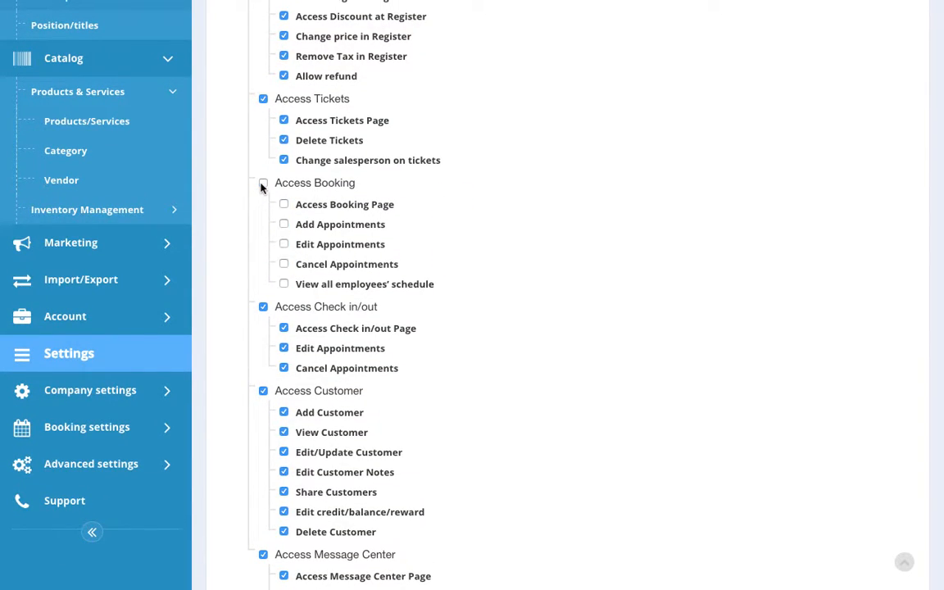
scroll(425, 351, "down", 15)
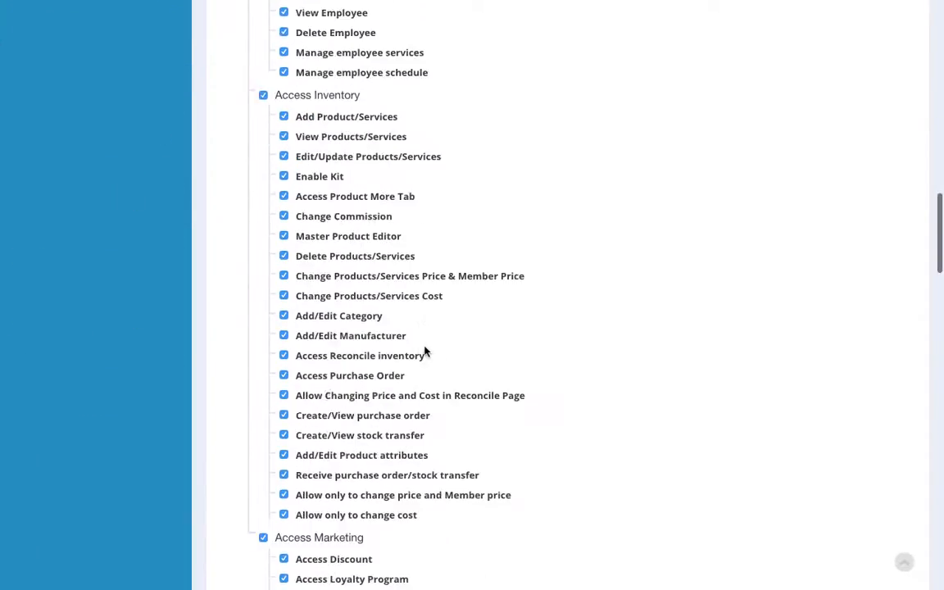
scroll(425, 351, "down", 15)
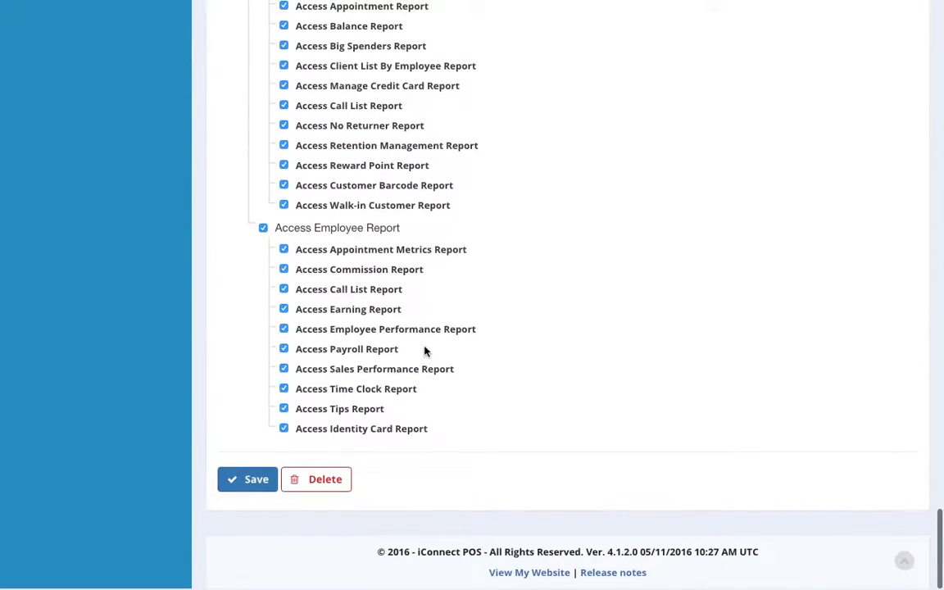
left_click(236, 484)
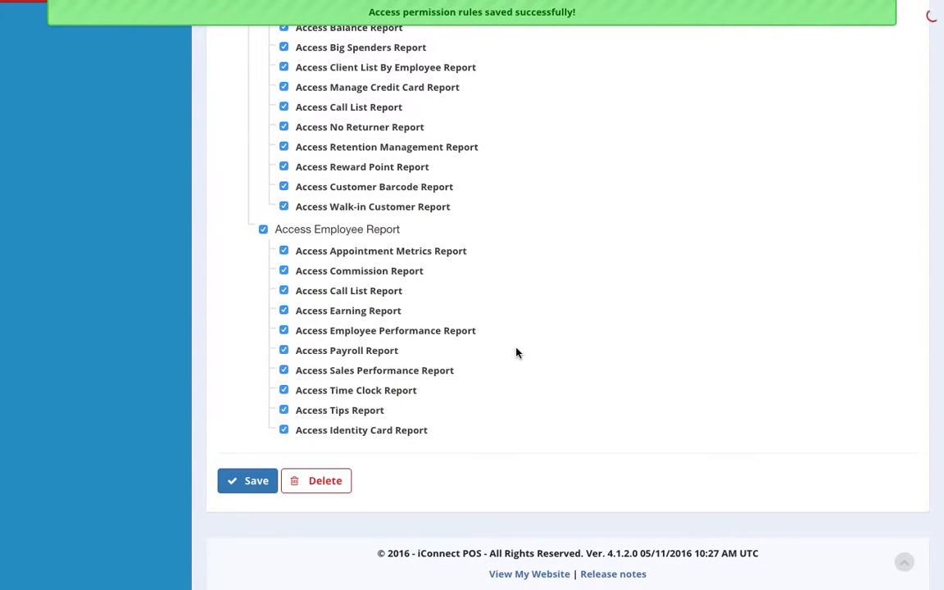
scroll(547, 310, "up", 5)
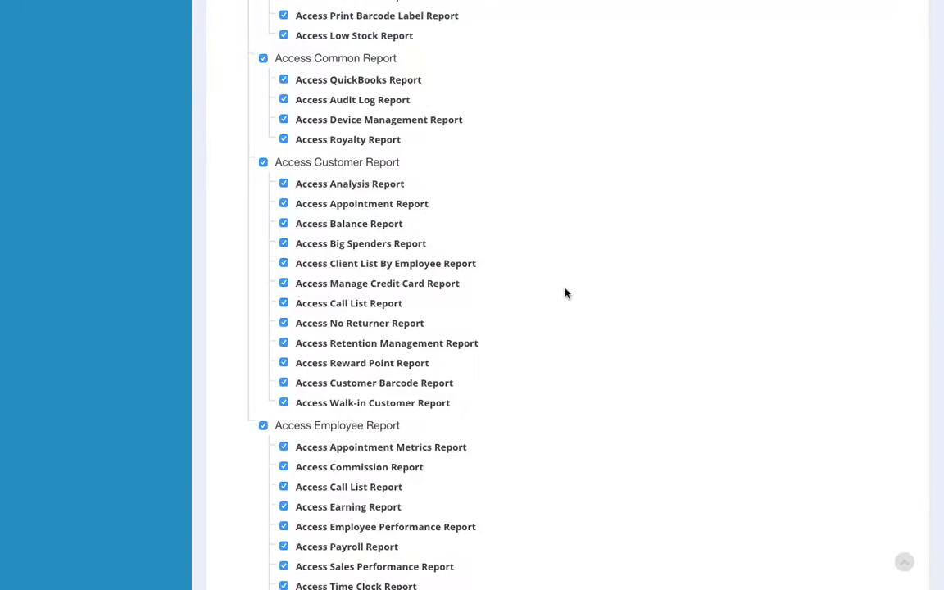
scroll(564, 292, "up", 15)
scroll(565, 292, "up", 10)
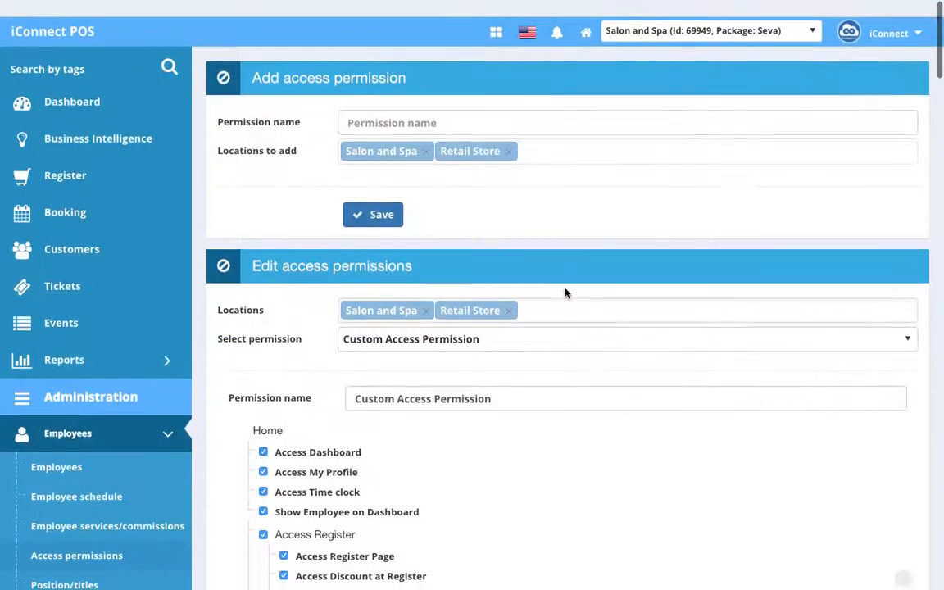